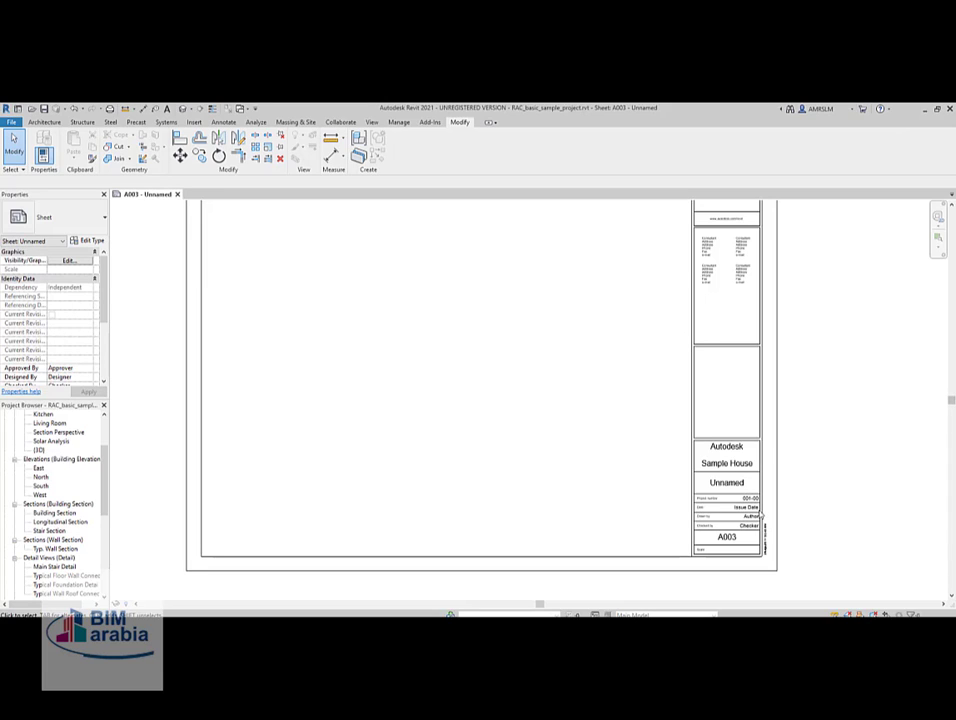
Create new sheet A004 with the A1 metric title block, loading no other family.
scroll(560, 450, down, 2)
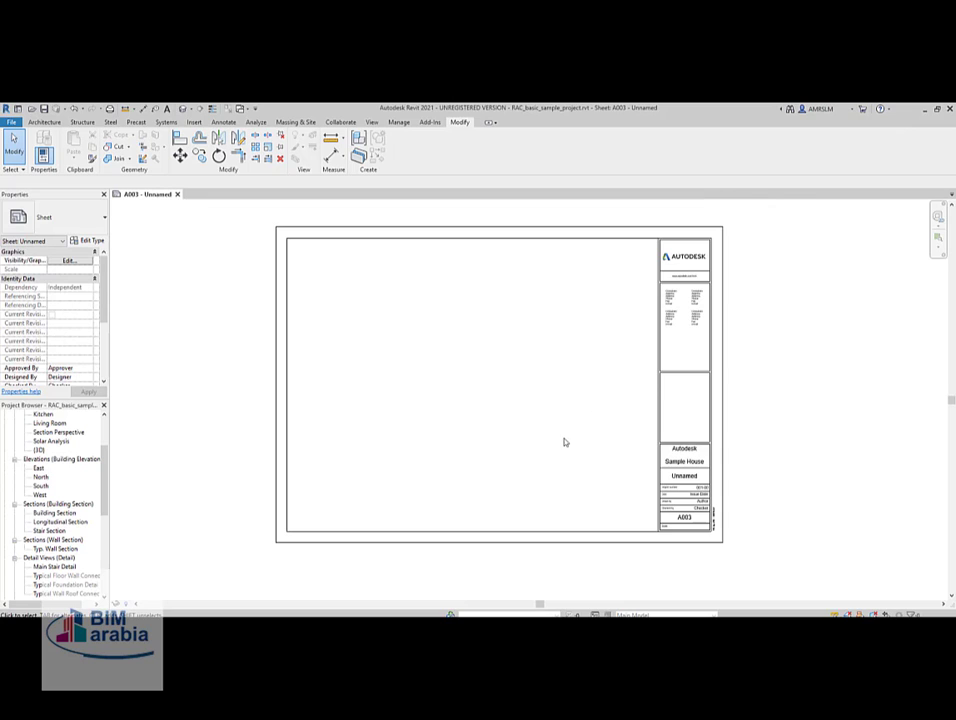
scroll(648, 386, up, 3)
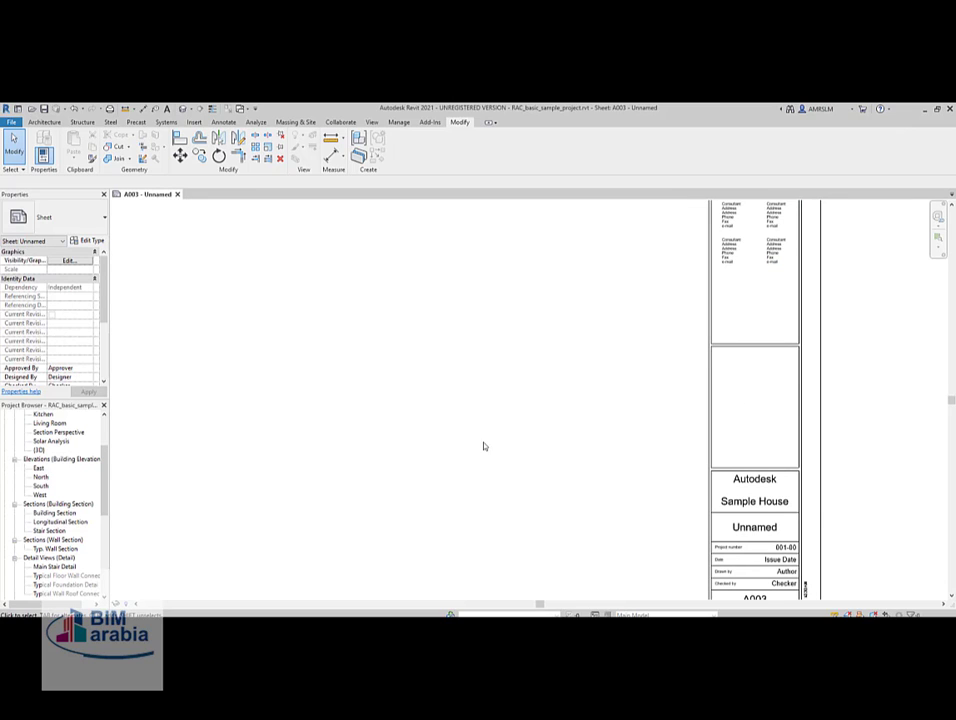
scroll(604, 463, down, 2)
scroll(60, 490, down, 2)
scroll(80, 488, down, 3)
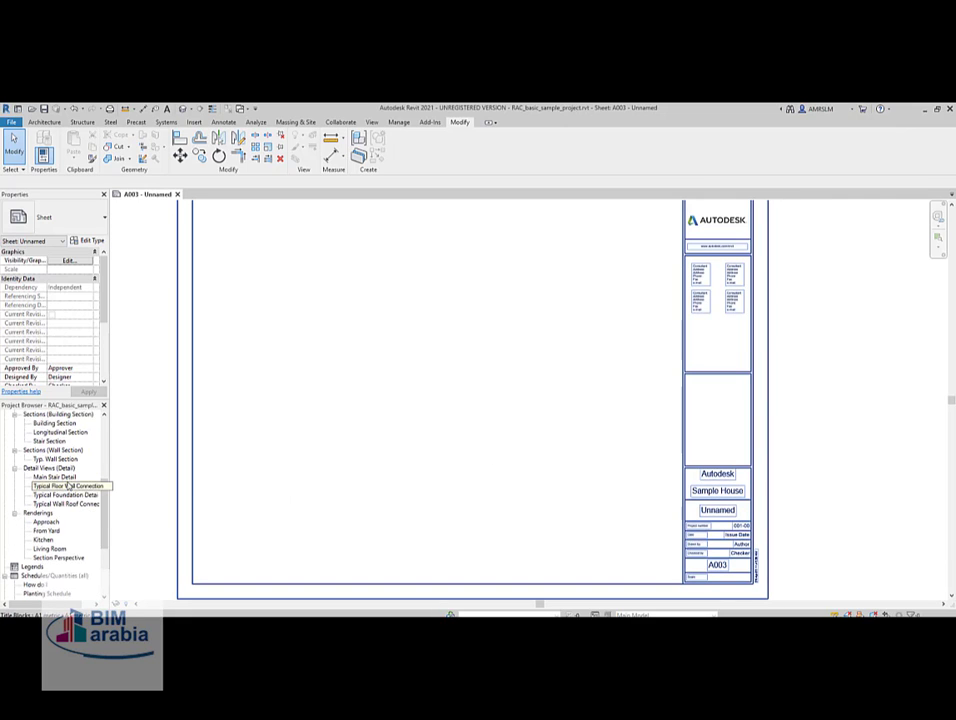
scroll(62, 490, up, 6)
scroll(62, 490, down, 2)
scroll(58, 487, down, 3)
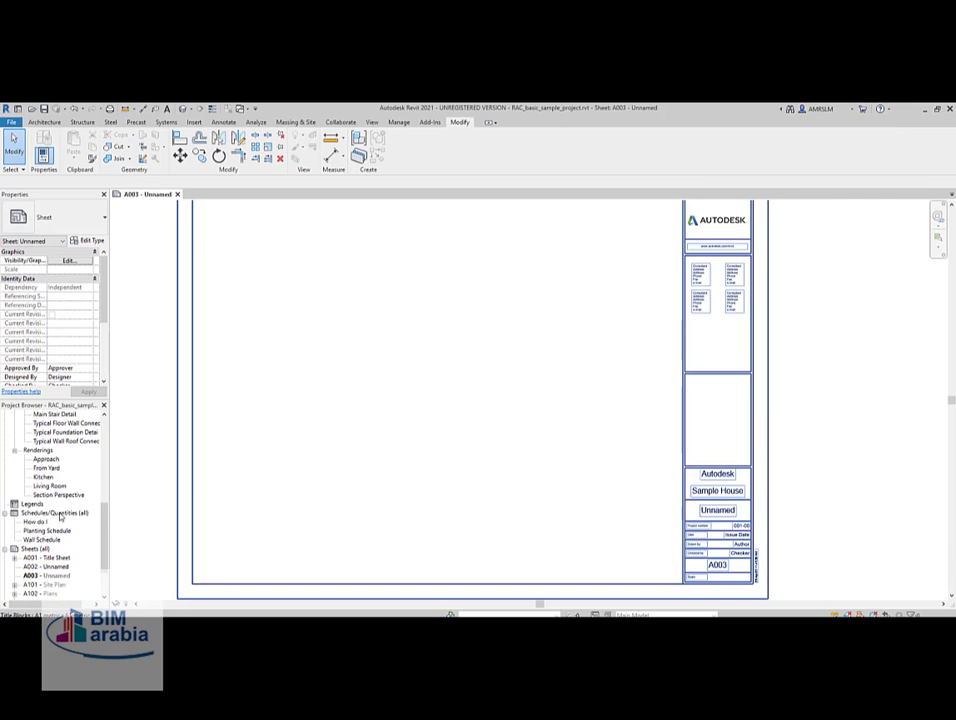
scroll(60, 516, down, 2)
right_click(58, 512)
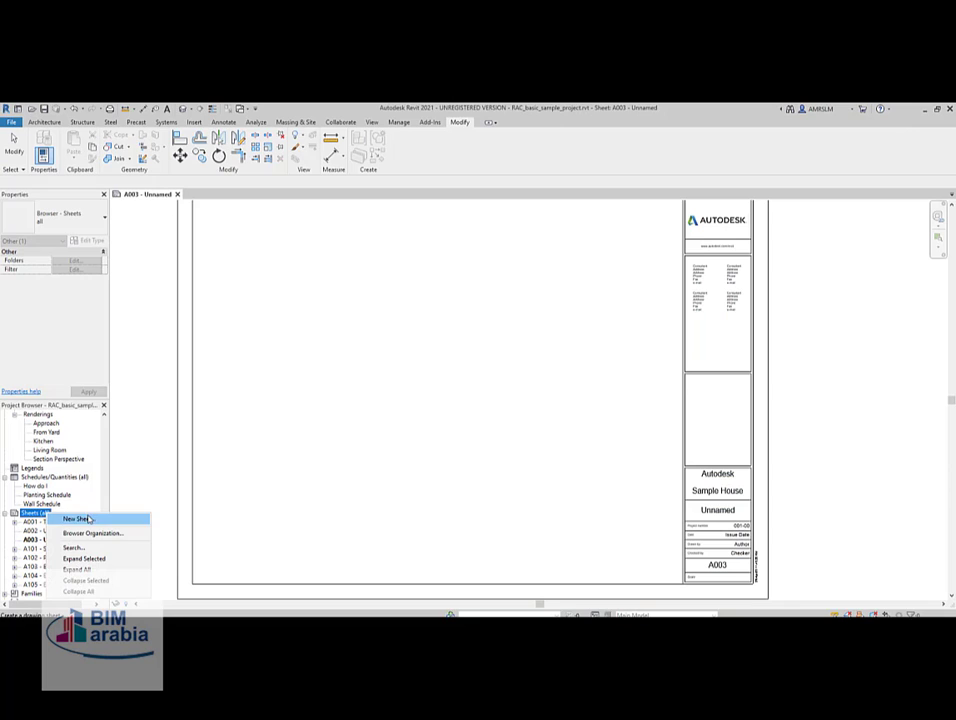
click(77, 519)
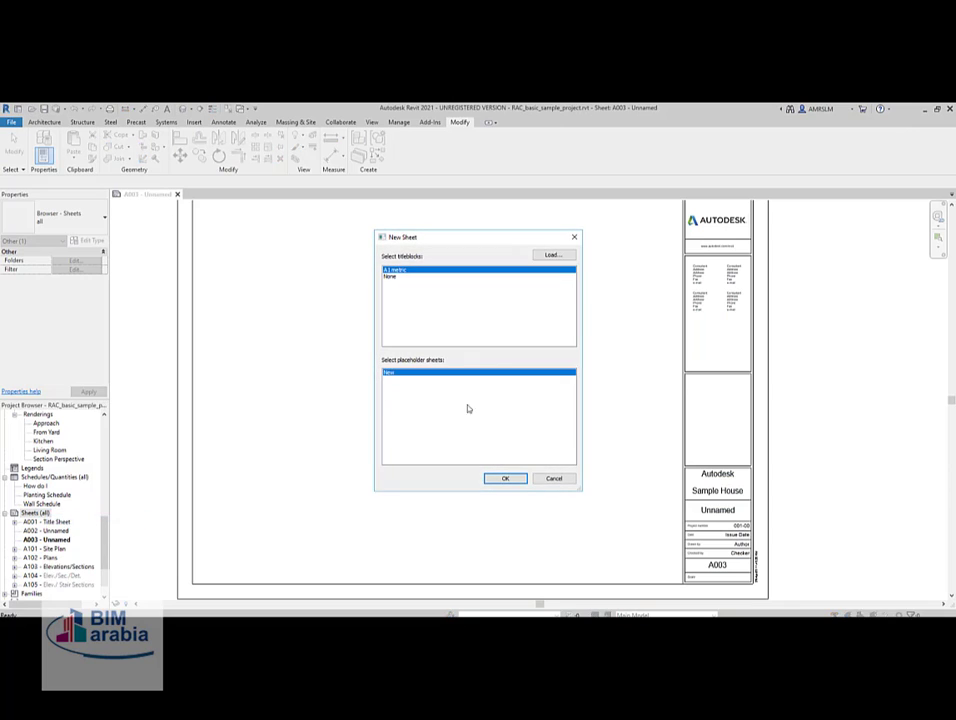
click(548, 256)
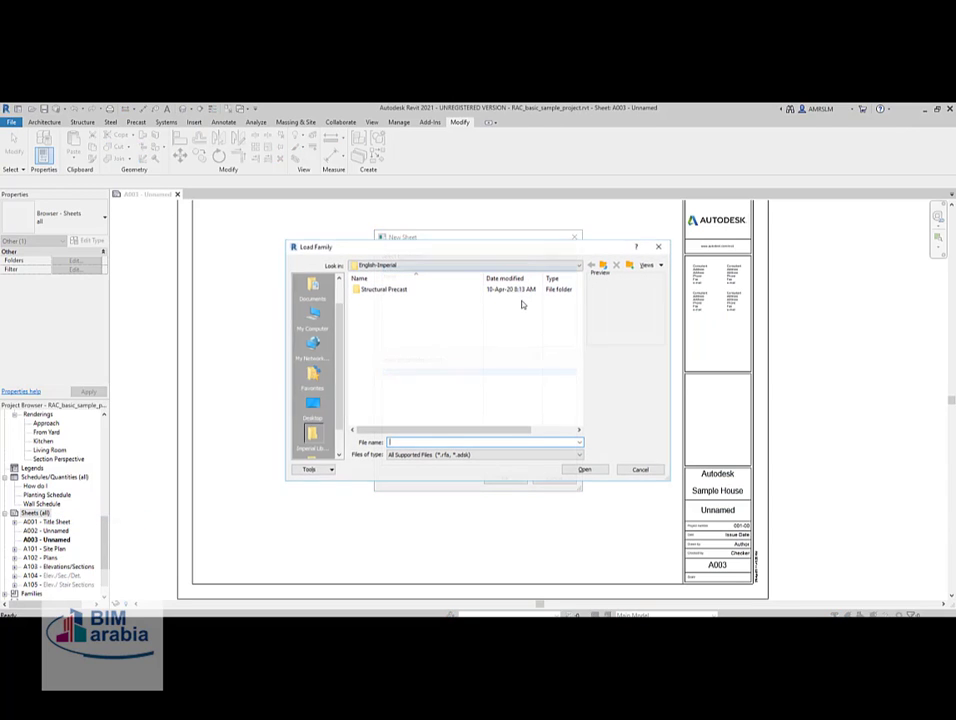
click(640, 470)
click(507, 479)
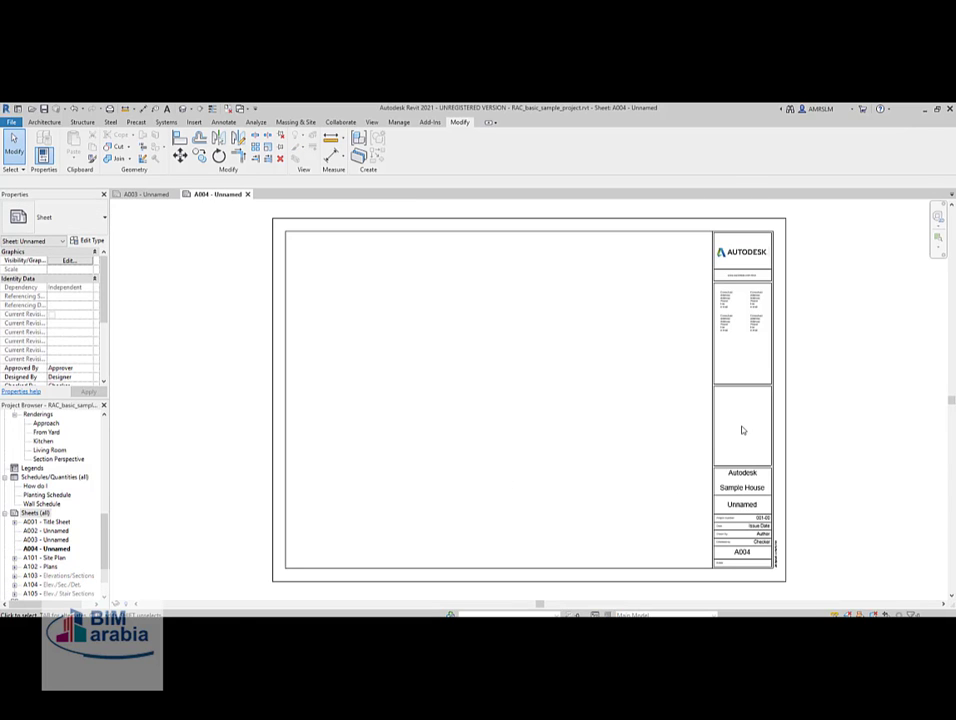
Open the A1 metric title block family from sheet A004 for editing.
middle_drag(742, 430, 660, 440)
click(674, 397)
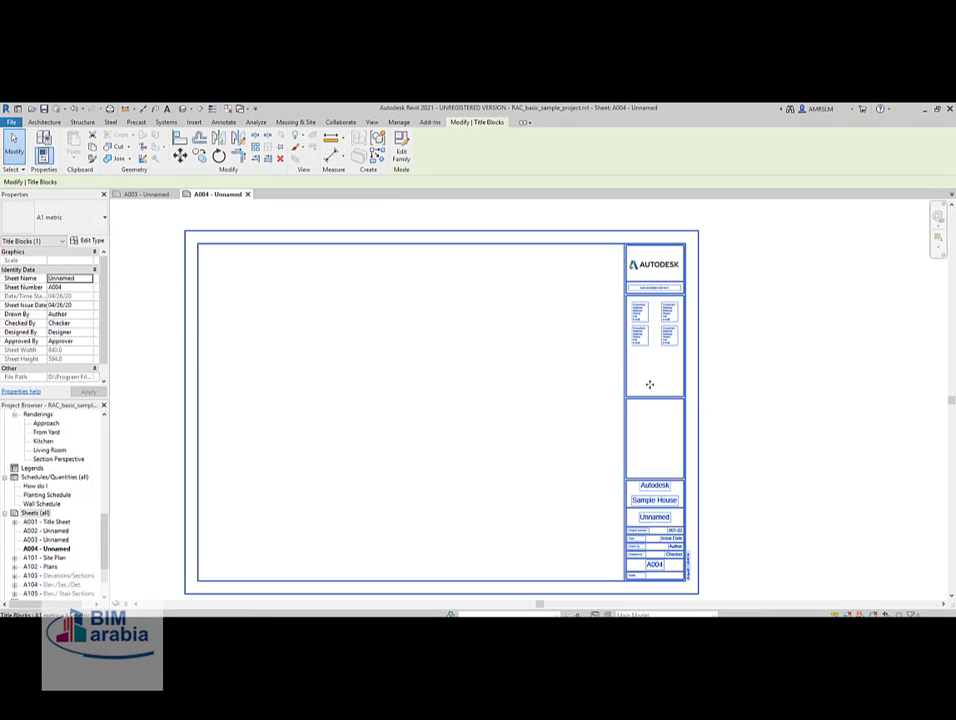
click(401, 152)
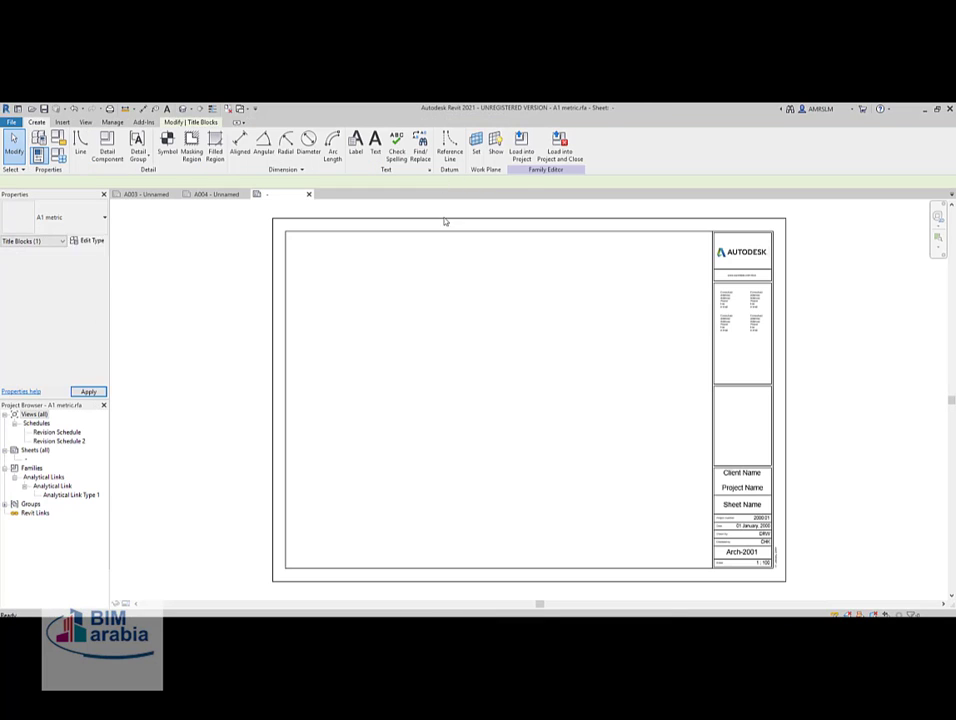
Create Revision Schedule 3 with Revision Number, Description and Date fields.
click(82, 122)
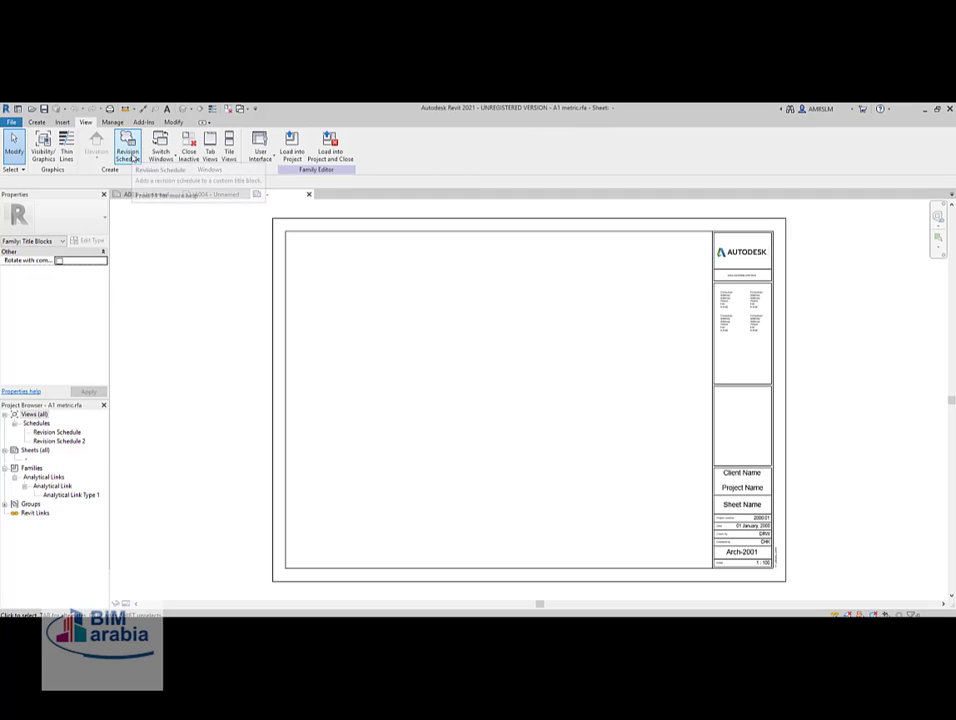
click(130, 152)
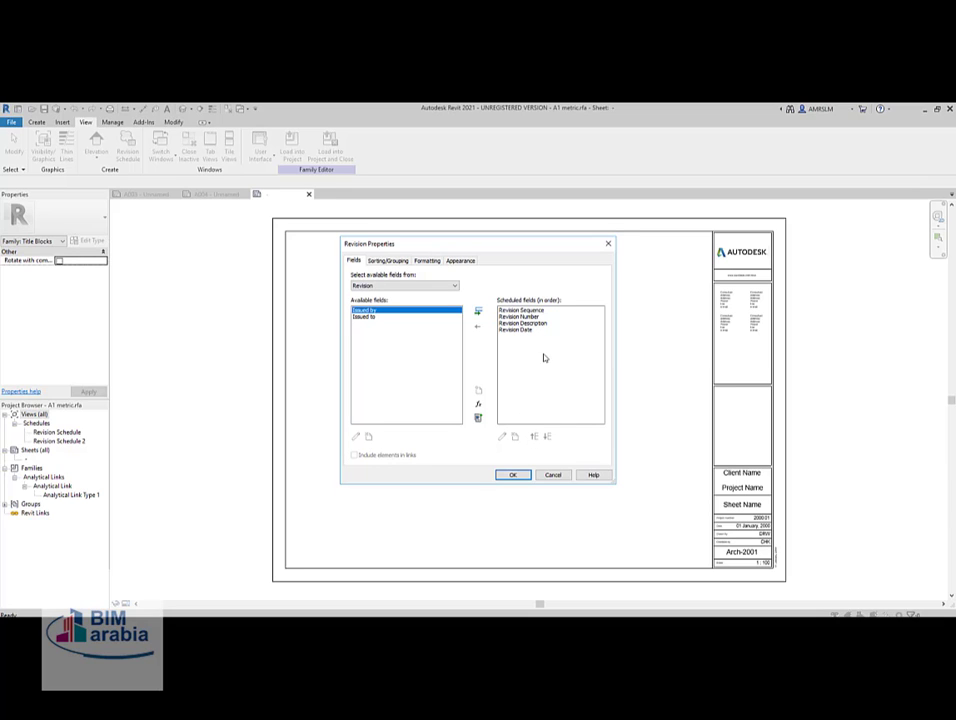
click(513, 476)
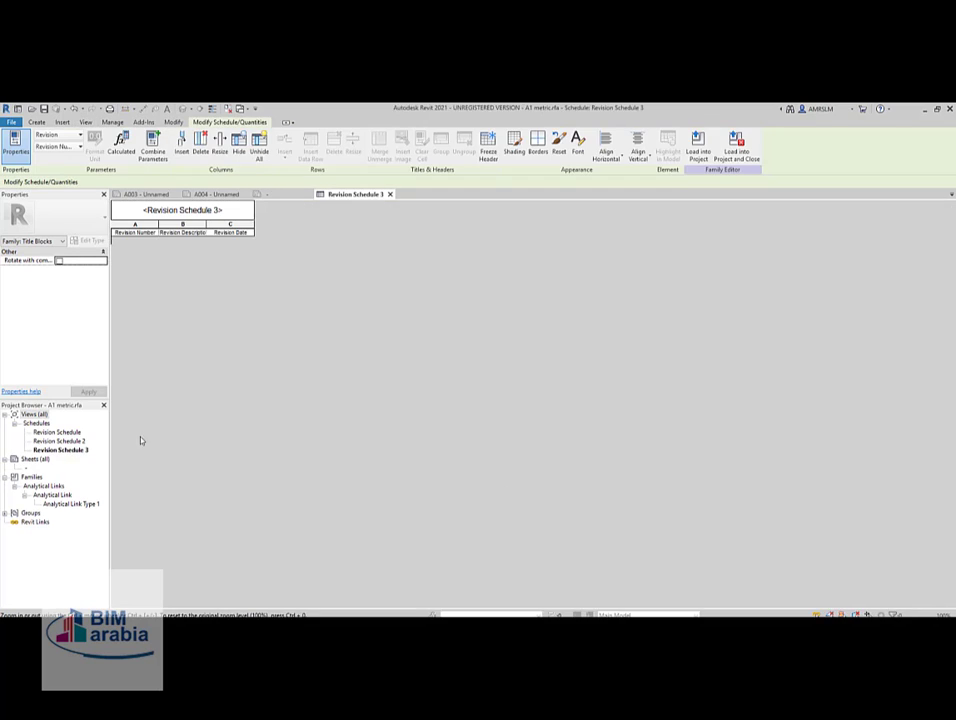
Place Revision Schedule 3 in the title block's empty box and open its schedule view.
click(284, 198)
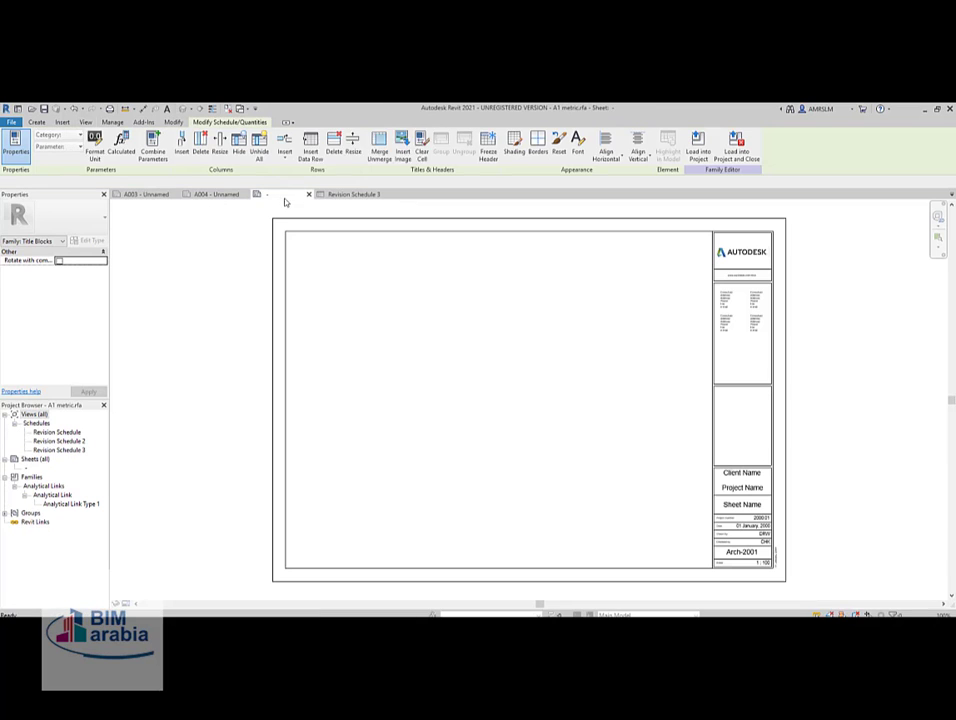
drag(66, 452, 425, 467)
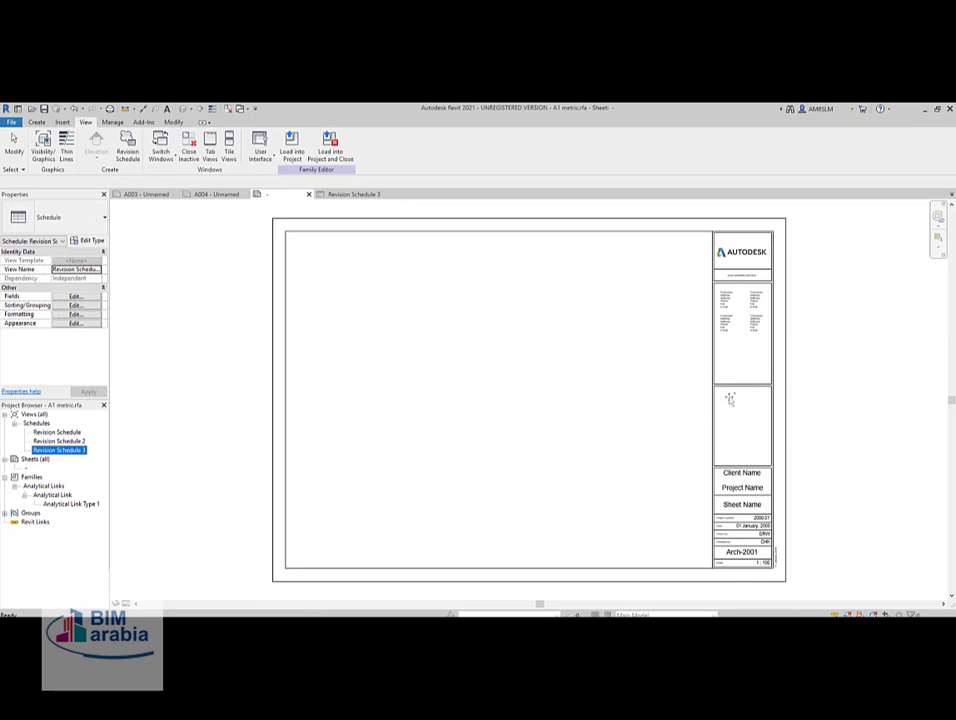
click(768, 405)
scroll(768, 402, up, 3)
scroll(700, 370, up, 2)
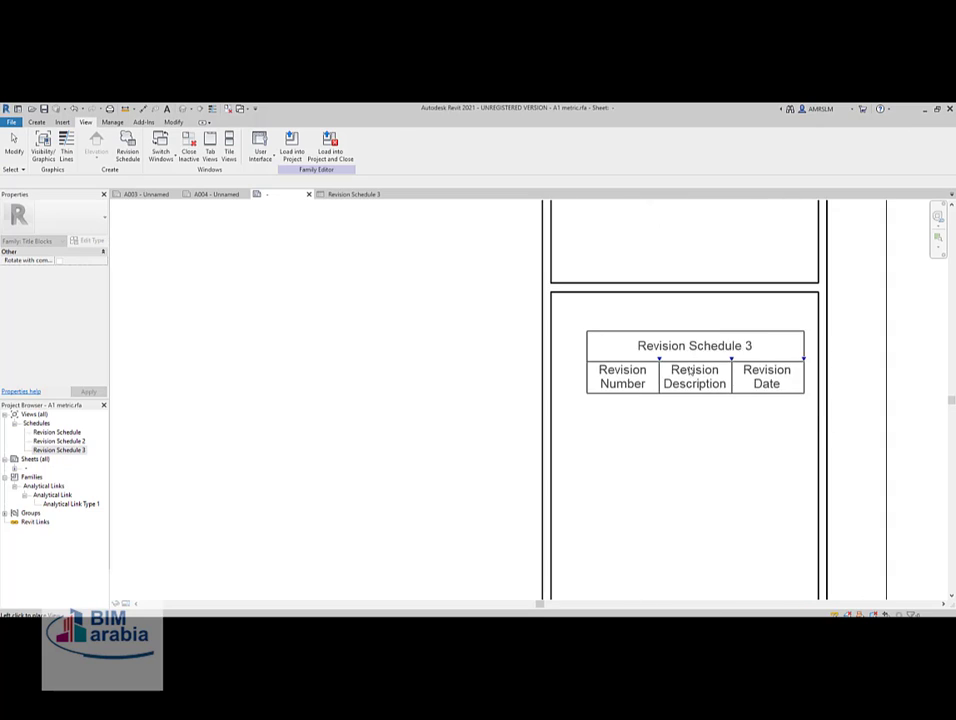
click(677, 386)
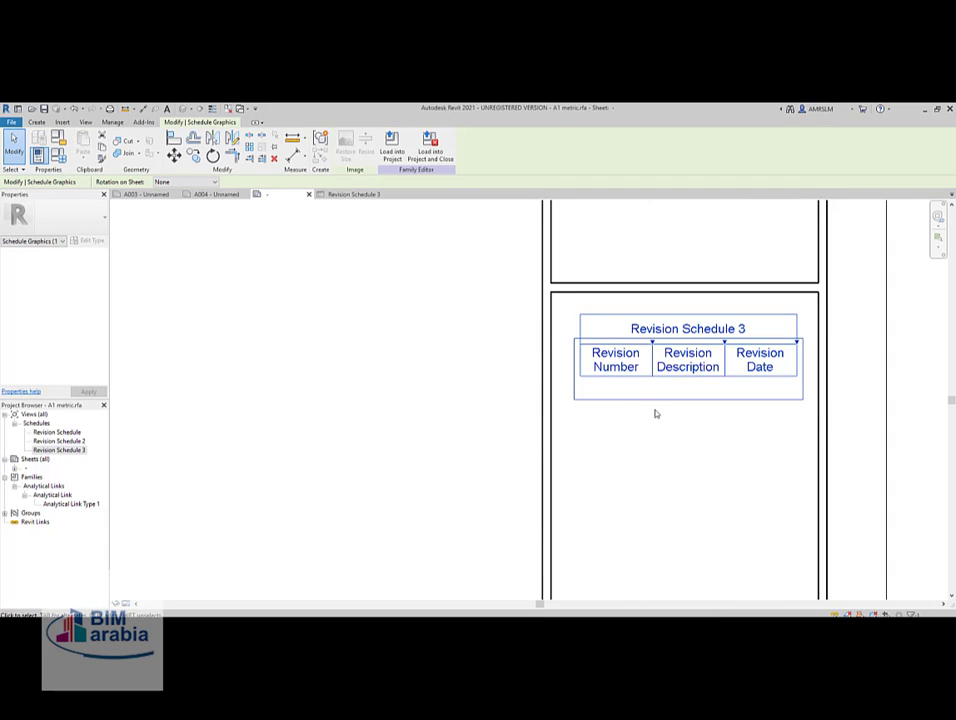
double_click(662, 357)
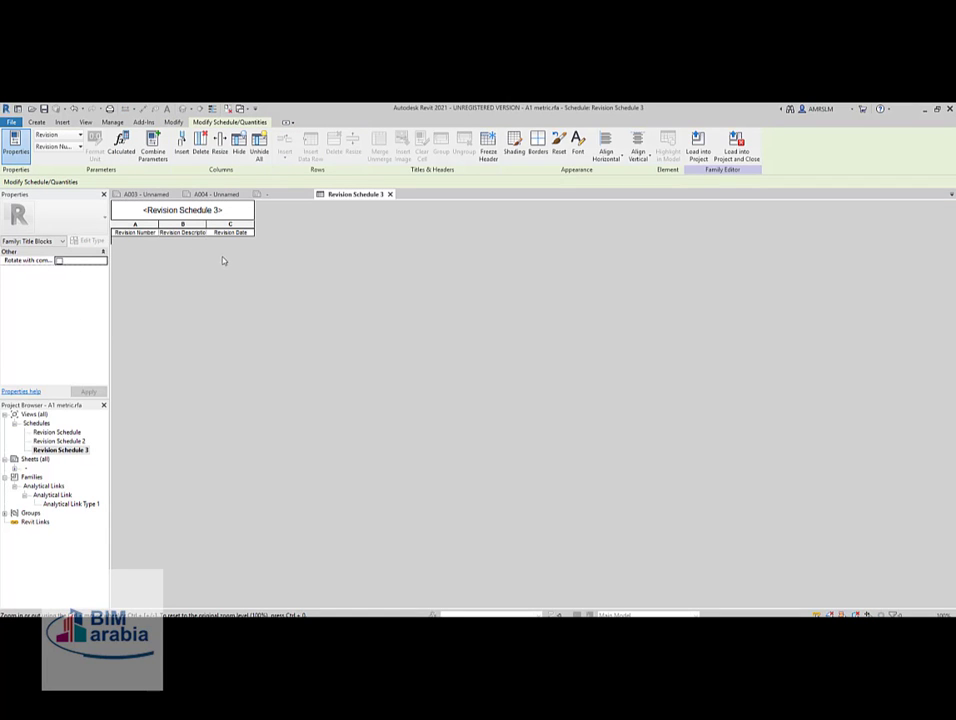
Turn on Outline and set Height to User defined in Revision Schedule 3's appearance.
click(61, 243)
click(48, 259)
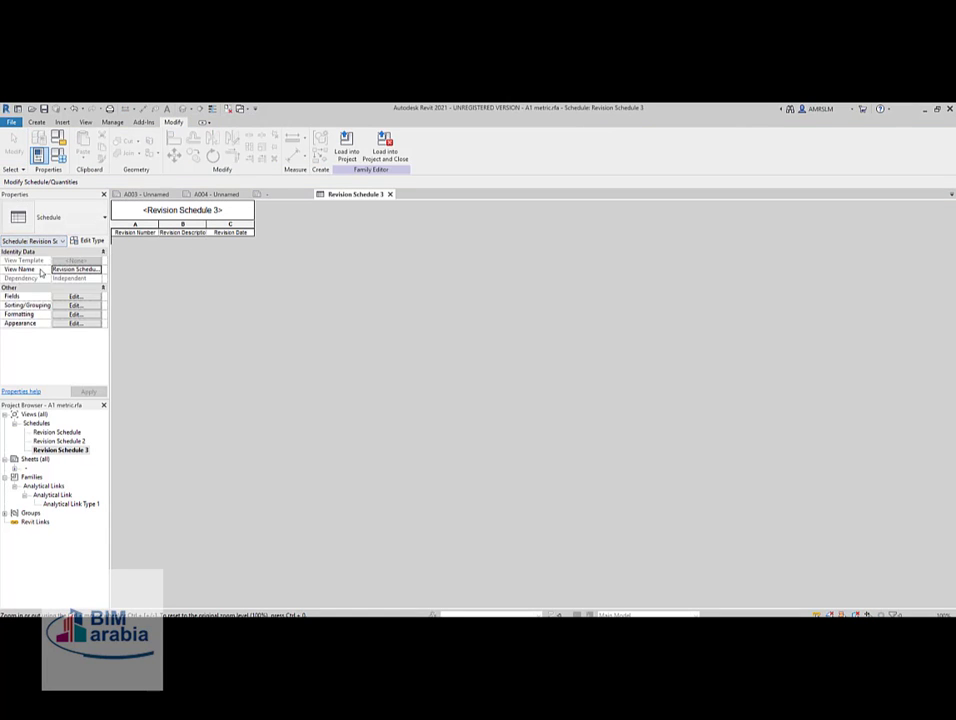
click(77, 323)
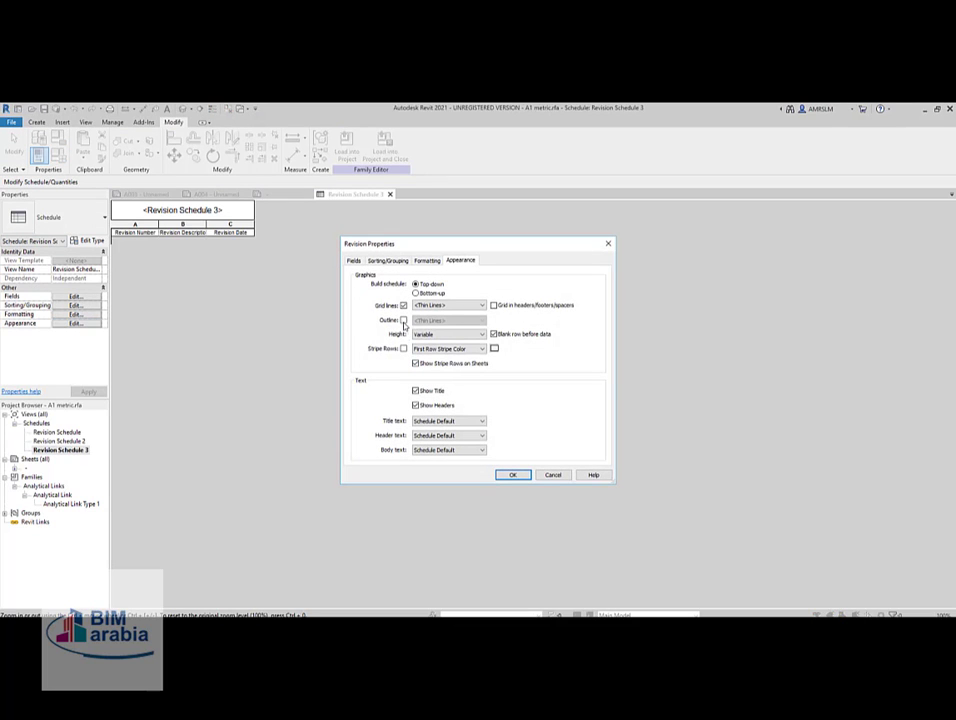
click(404, 320)
click(455, 334)
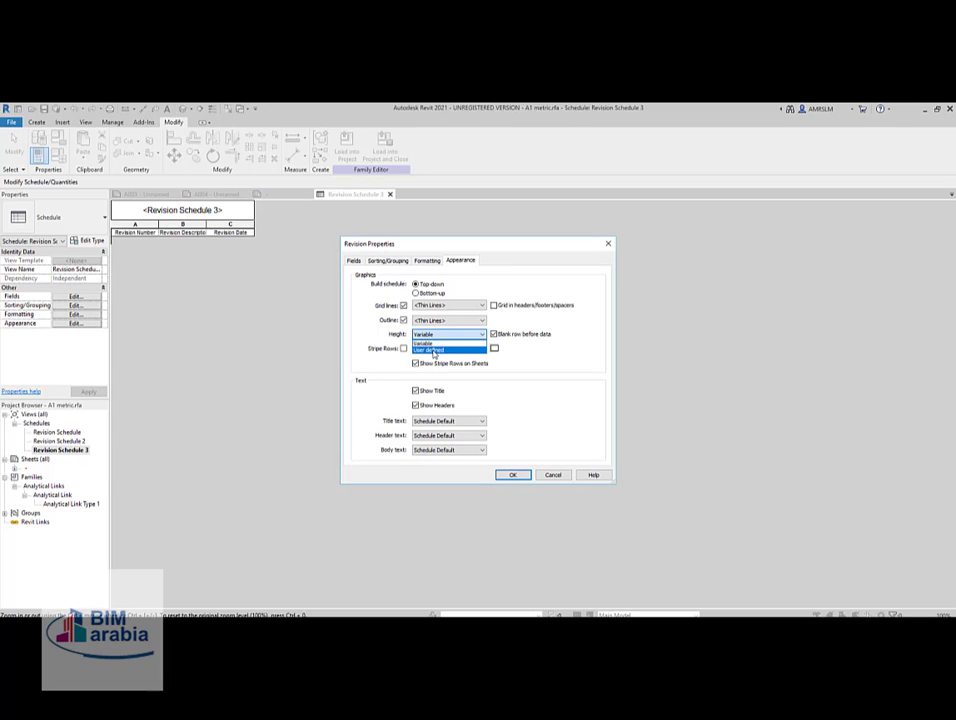
click(431, 351)
click(513, 474)
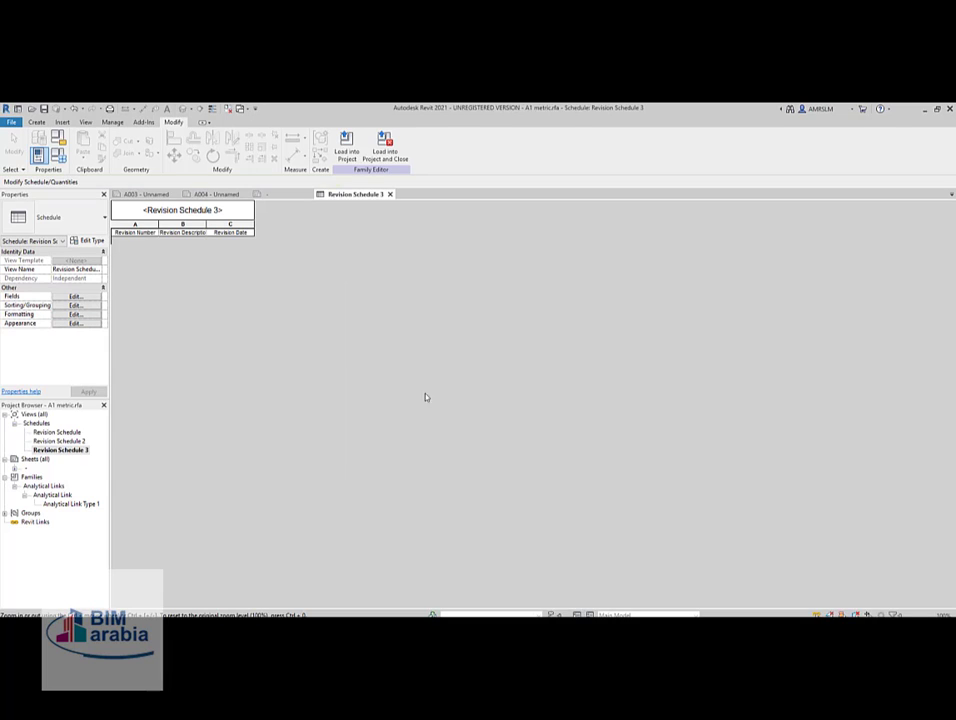
click(280, 196)
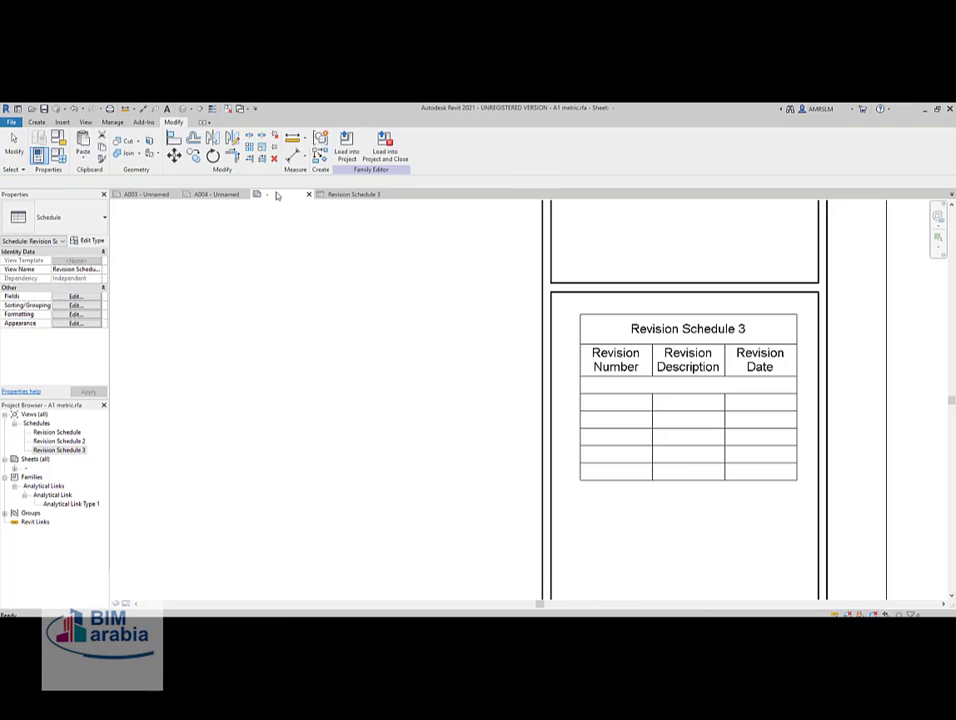
Stretch Revision Schedule 3 down for more blank rows and load the family into the project.
click(688, 398)
drag(688, 494, 688, 566)
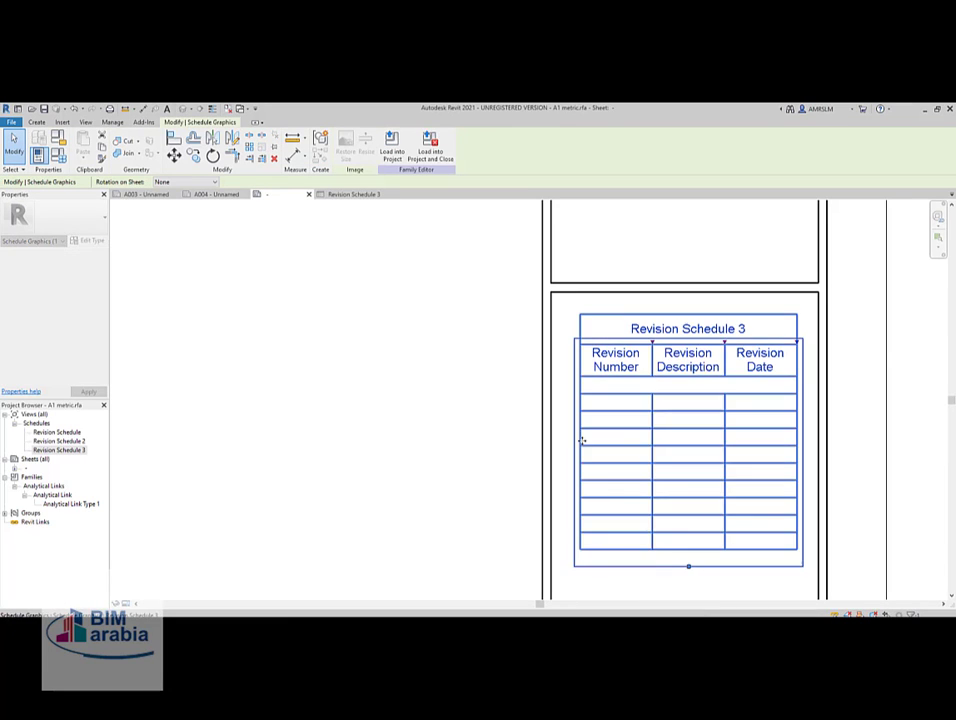
scroll(626, 406, down, 2)
middle_drag(666, 478, 602, 410)
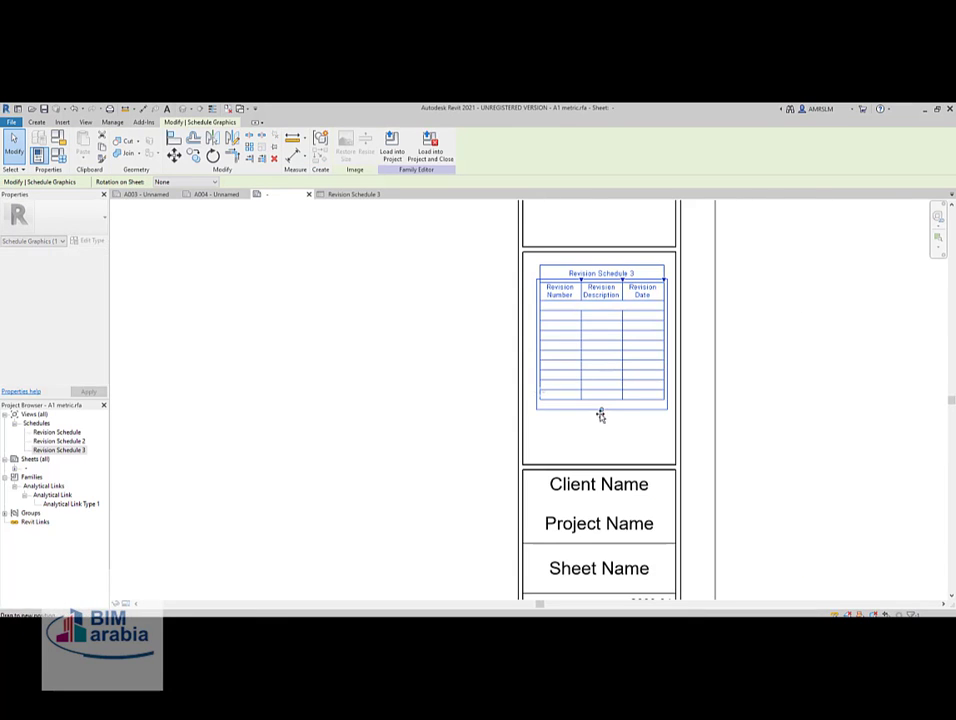
scroll(700, 365, down, 1)
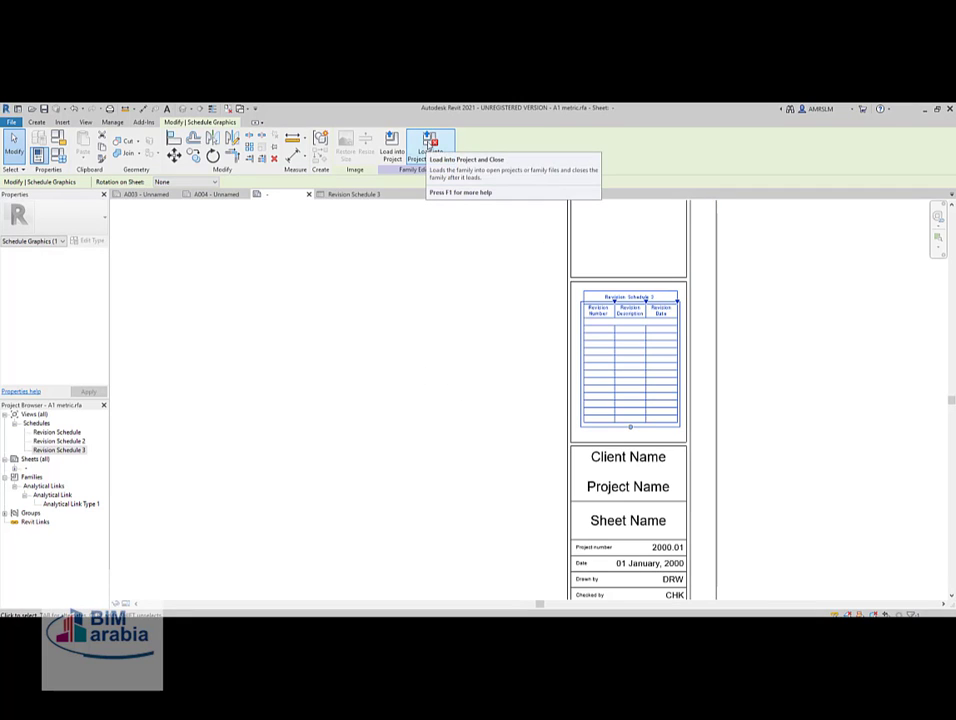
click(430, 146)
click(499, 367)
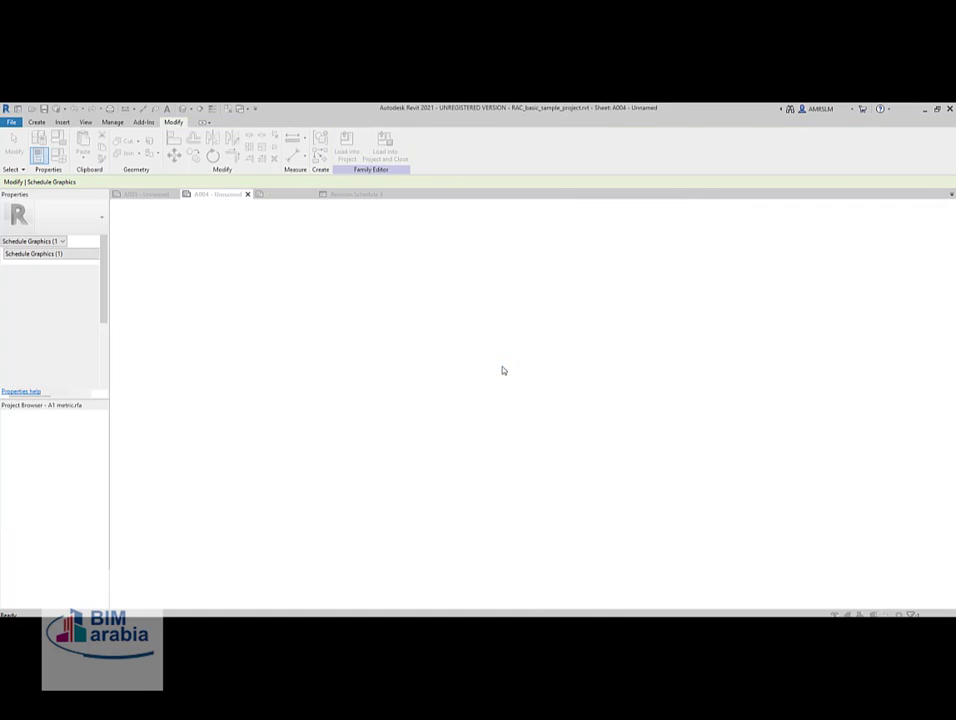
click(482, 374)
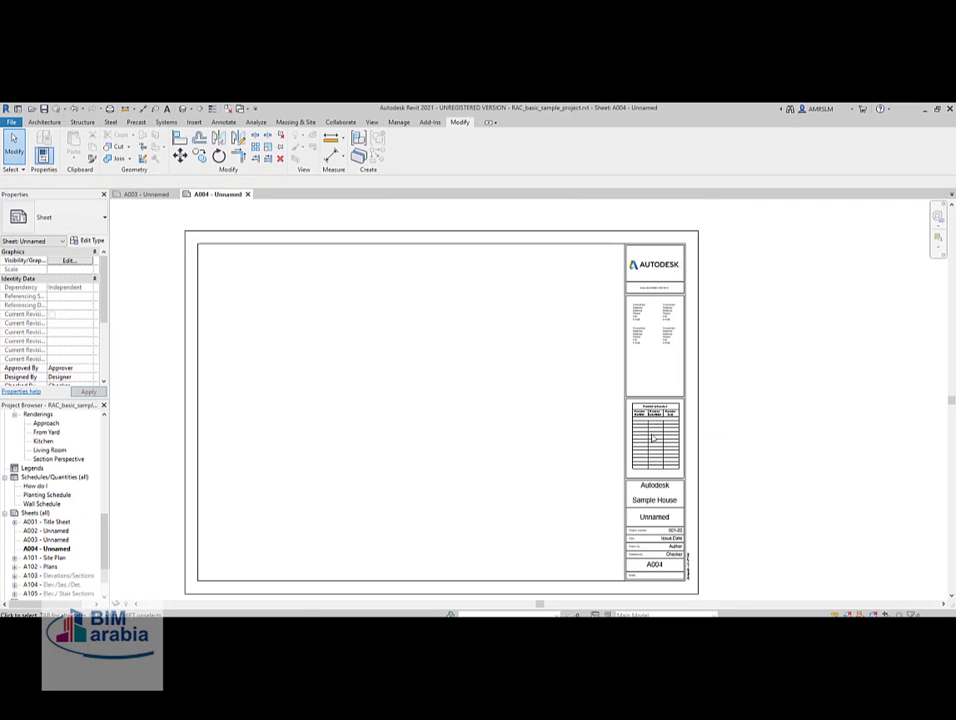
scroll(67, 440, up, 5)
scroll(67, 440, up, 5)
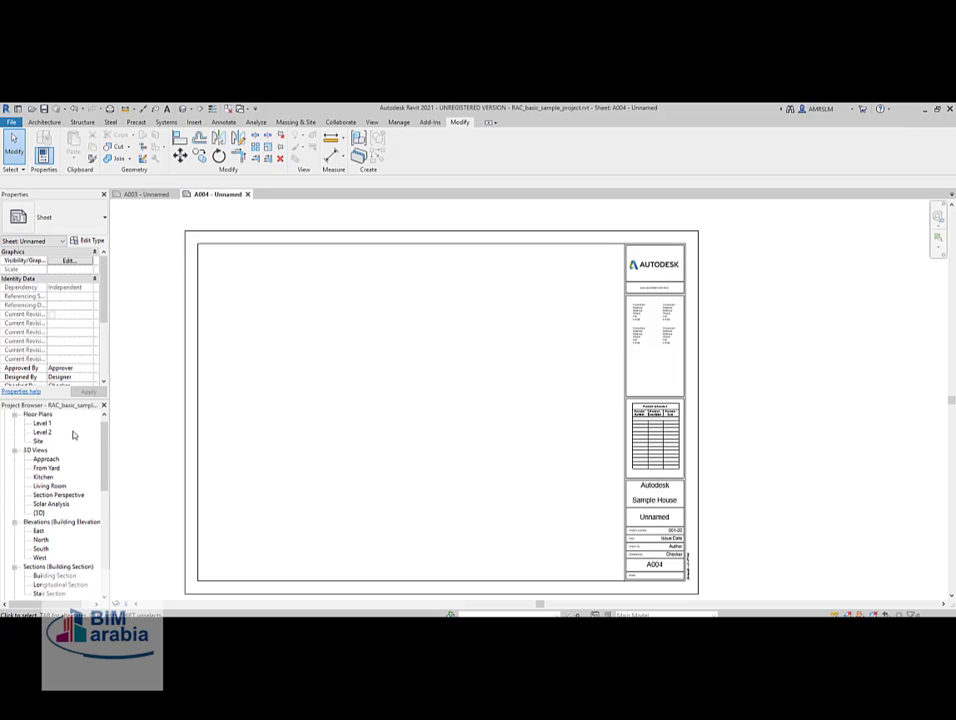
scroll(45, 432, up, 1)
click(40, 432)
right_click(40, 432)
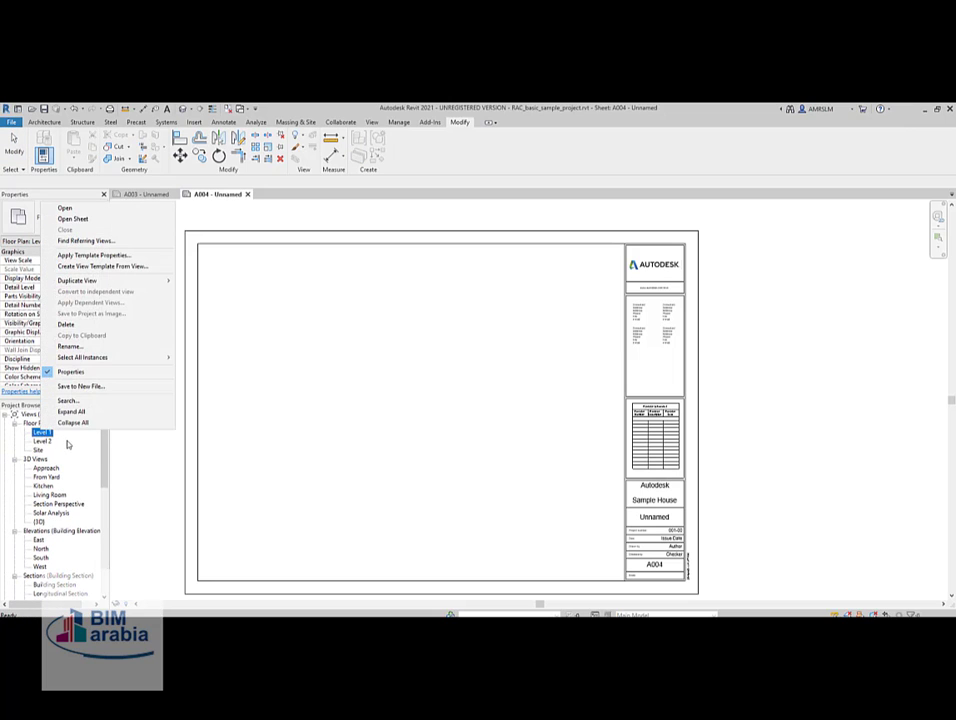
key(Escape)
drag(40, 432, 381, 424)
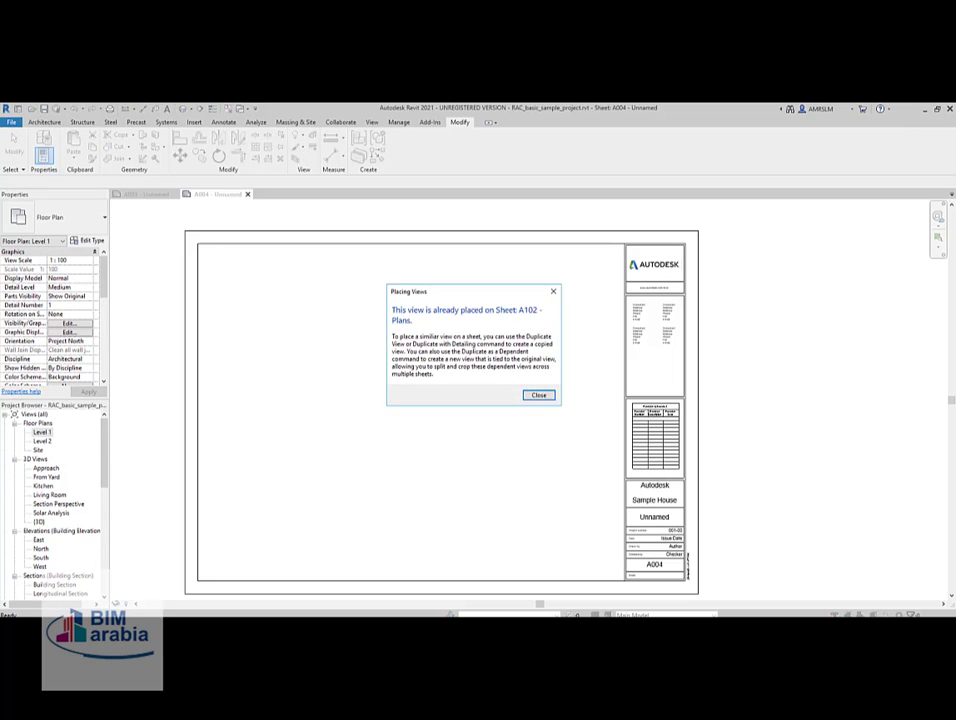
click(540, 396)
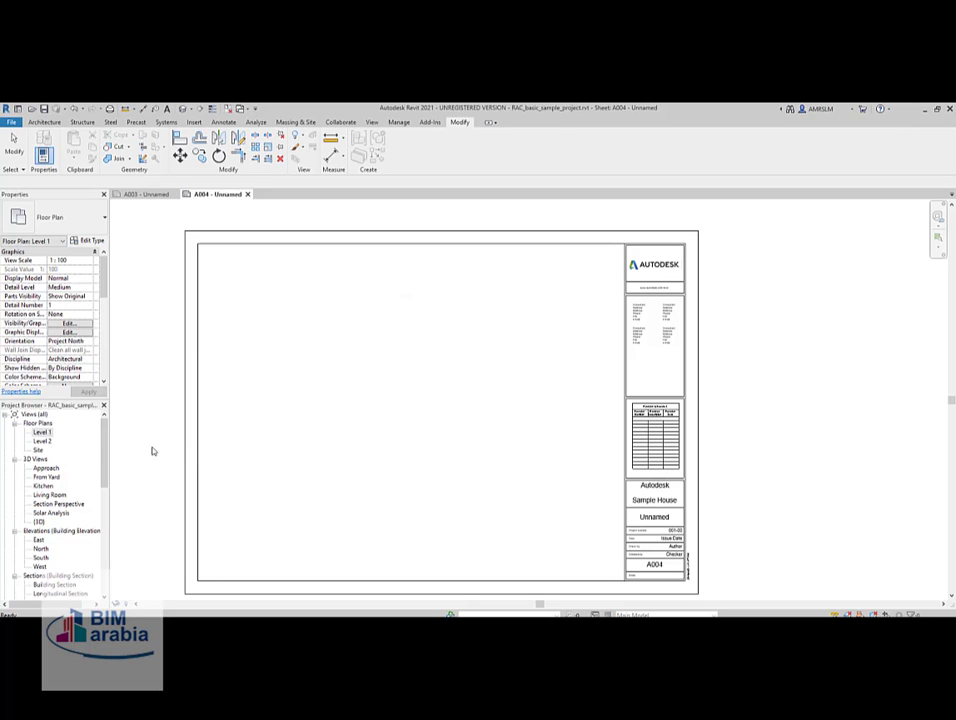
Duplicate Level 1 with detailing as Level 1 Copy 1, then bring it onto sheet A004.
right_click(44, 432)
mouse_move(82, 281)
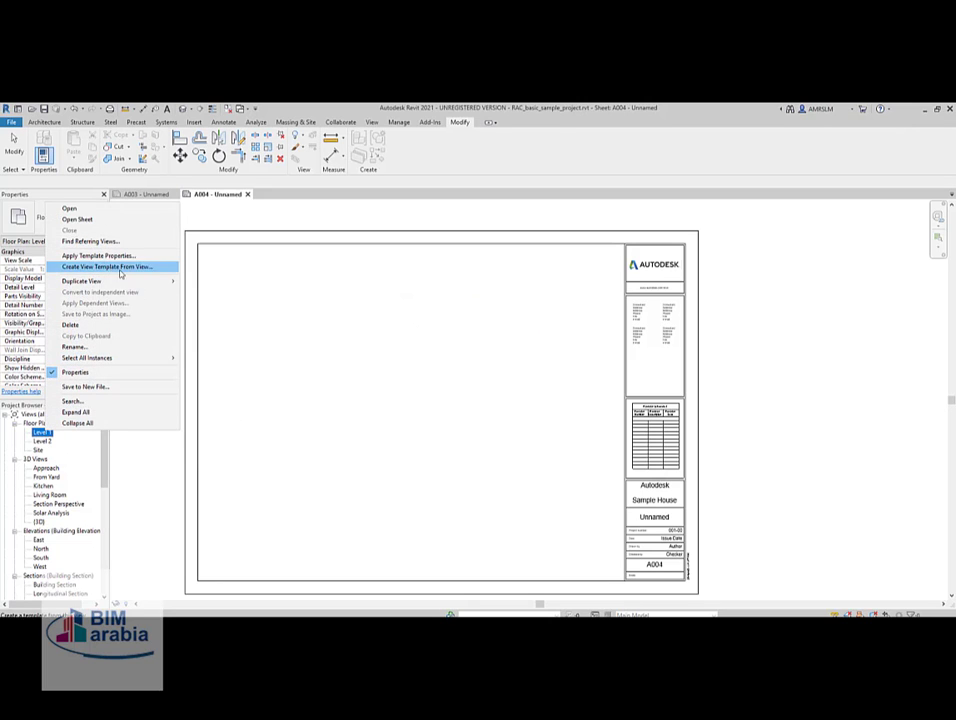
click(228, 292)
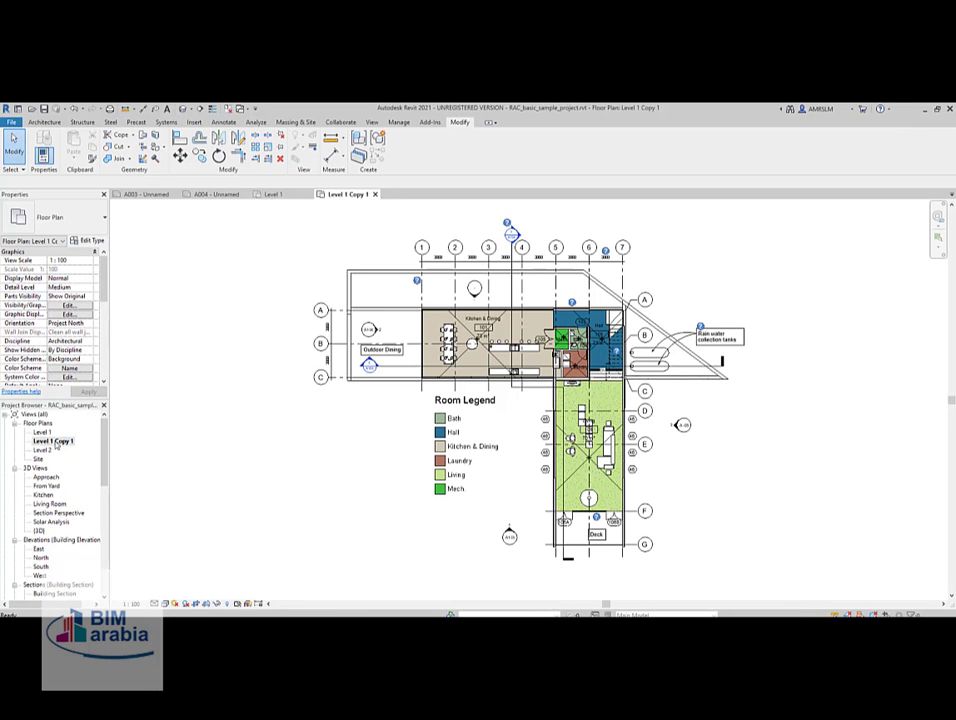
click(375, 195)
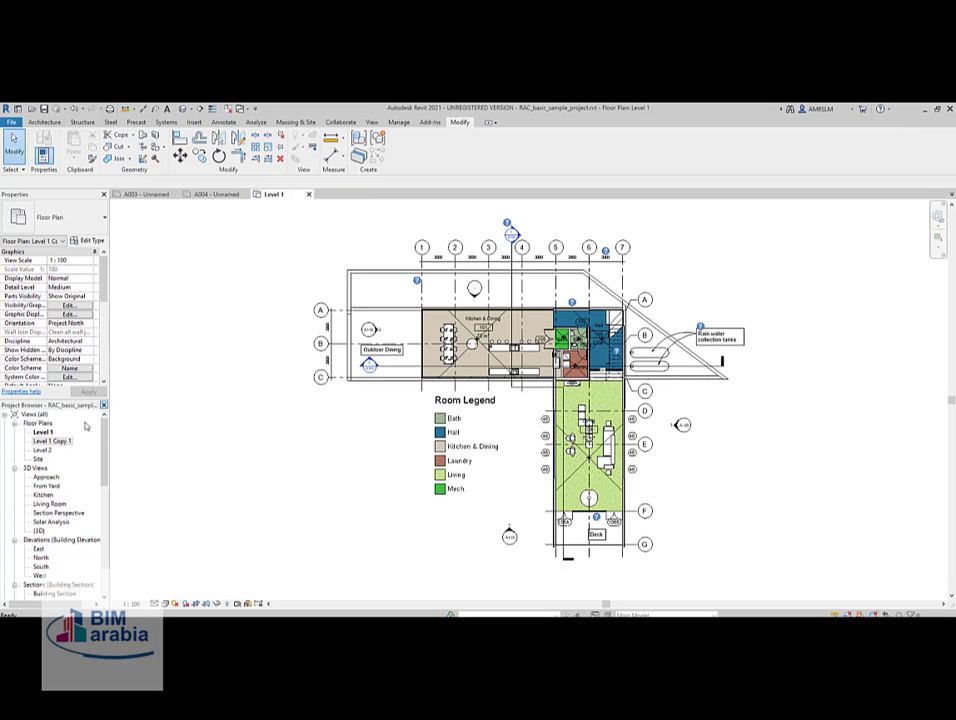
click(200, 197)
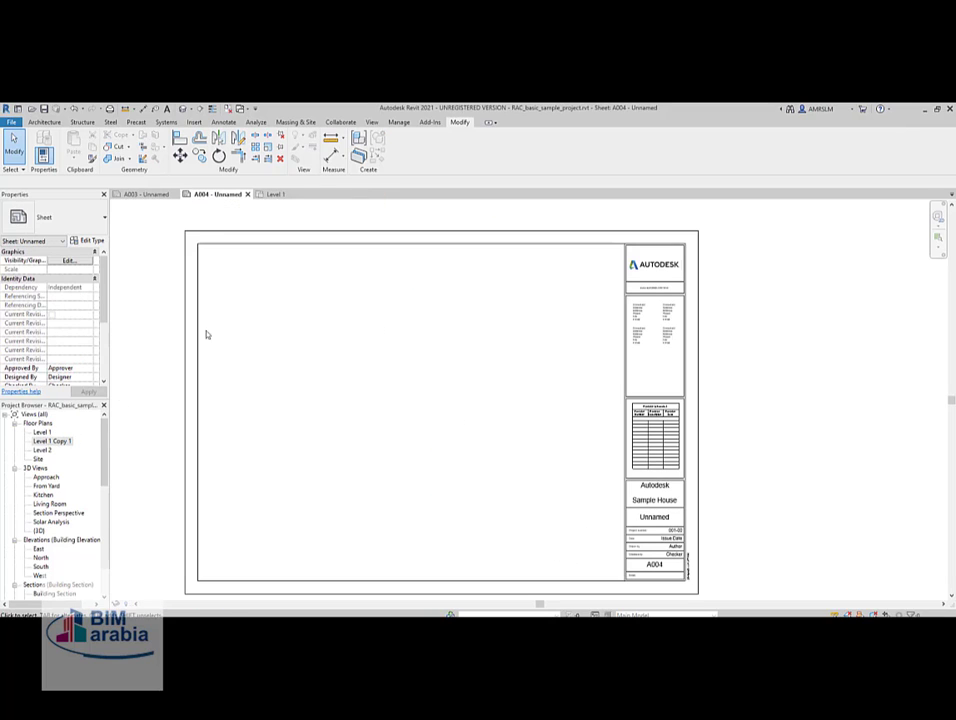
drag(62, 443, 199, 432)
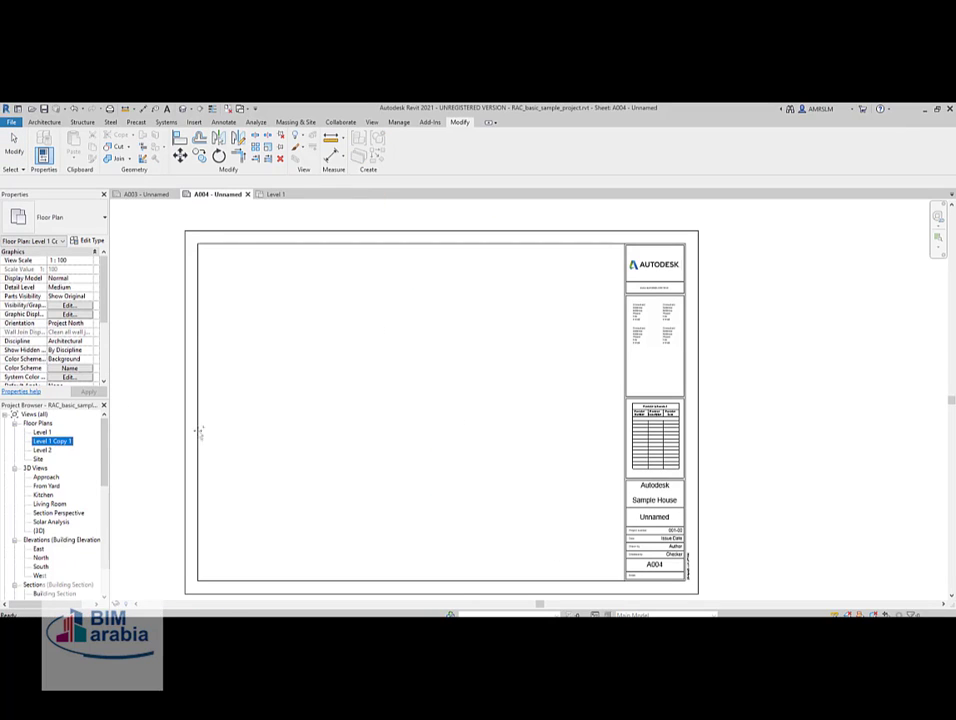
Place the Level 1 Copy 1 viewport on sheet A004.
click(415, 420)
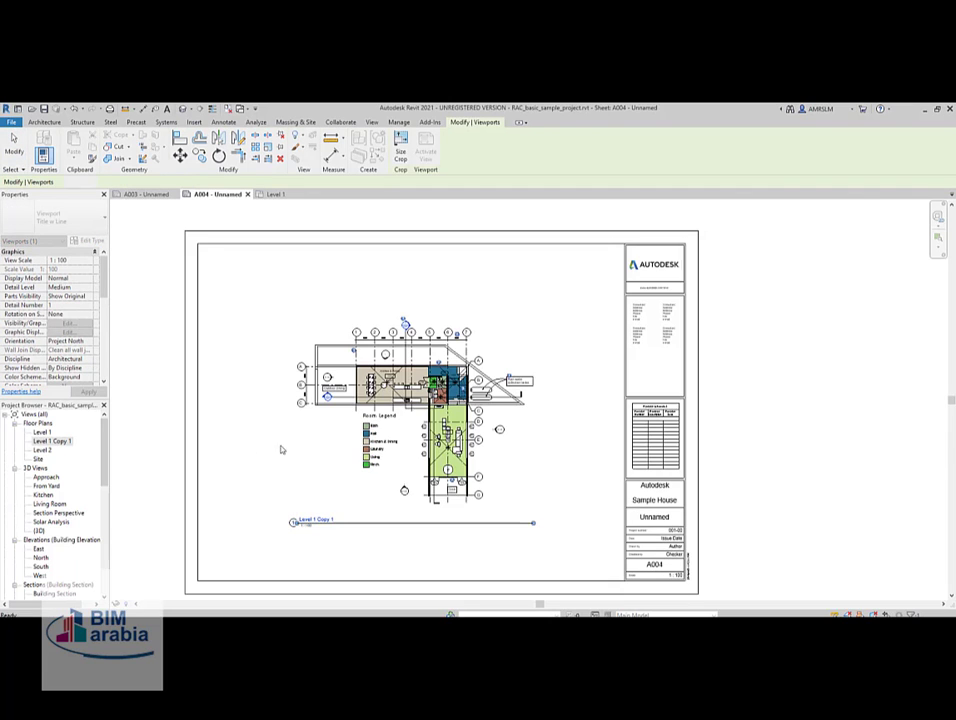
scroll(530, 458, up, 2)
scroll(530, 458, up, 2)
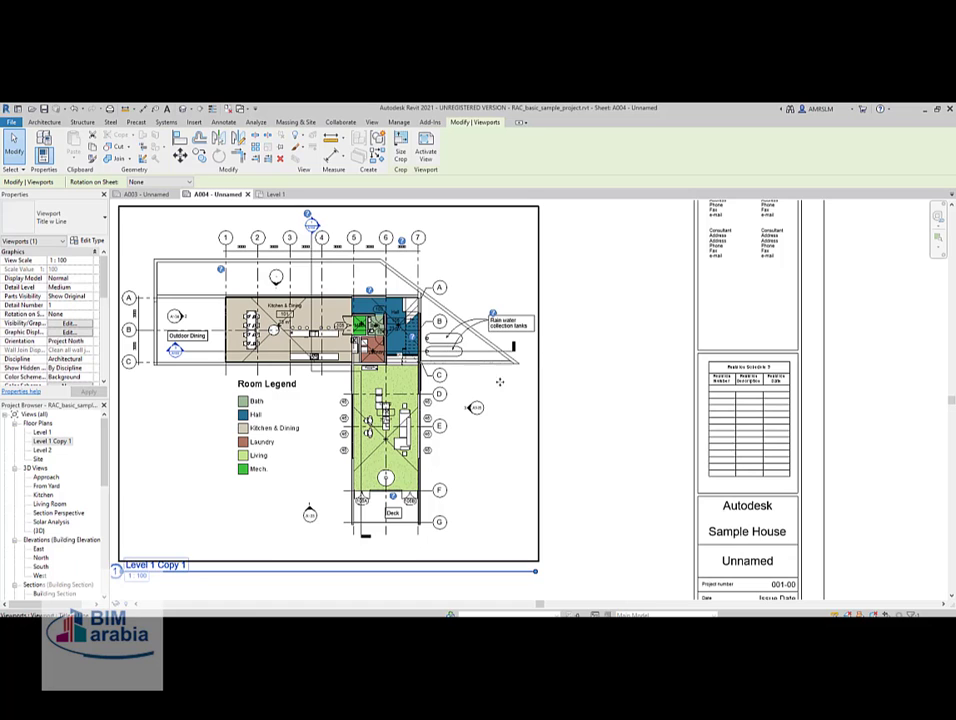
key(Escape)
middle_drag(252, 246, 332, 265)
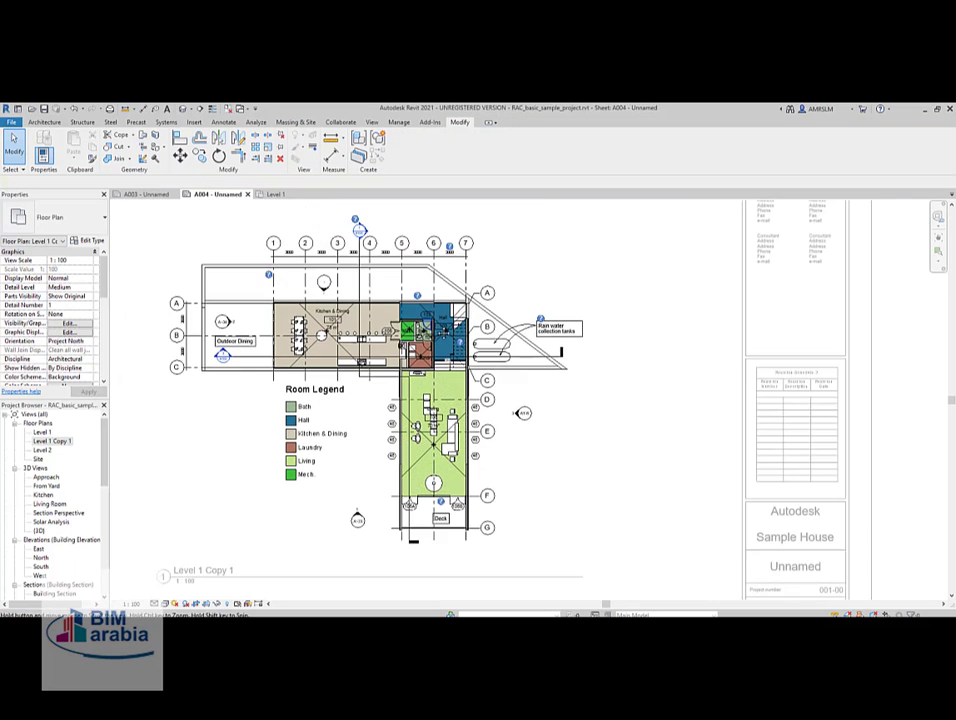
Start the Revision Cloud tool from the Annotate tab.
click(193, 122)
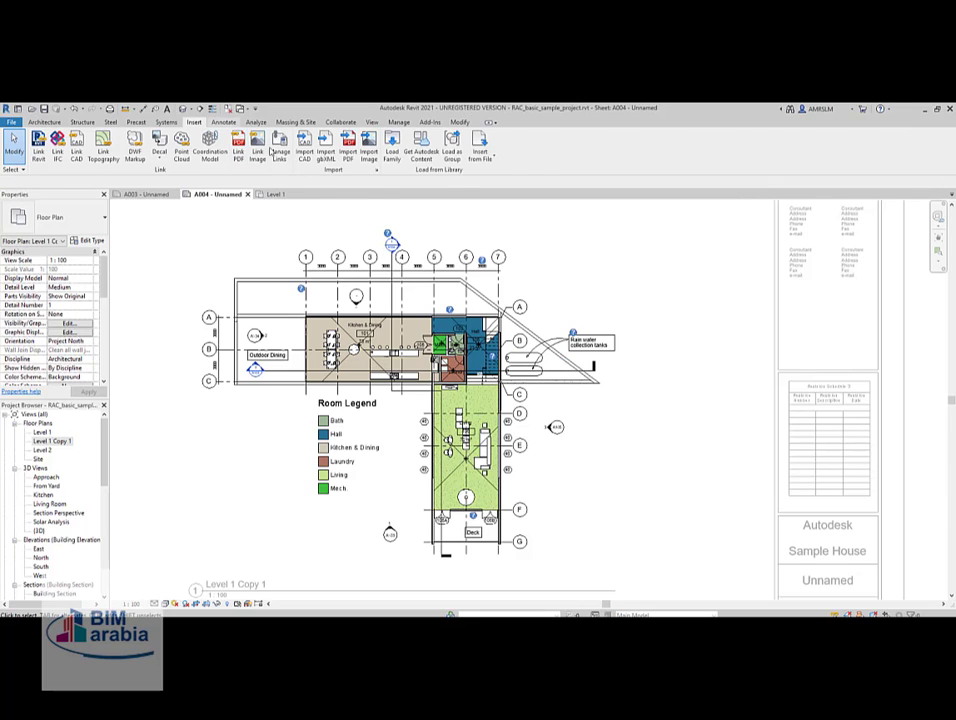
scroll(271, 150, down, 1)
click(348, 145)
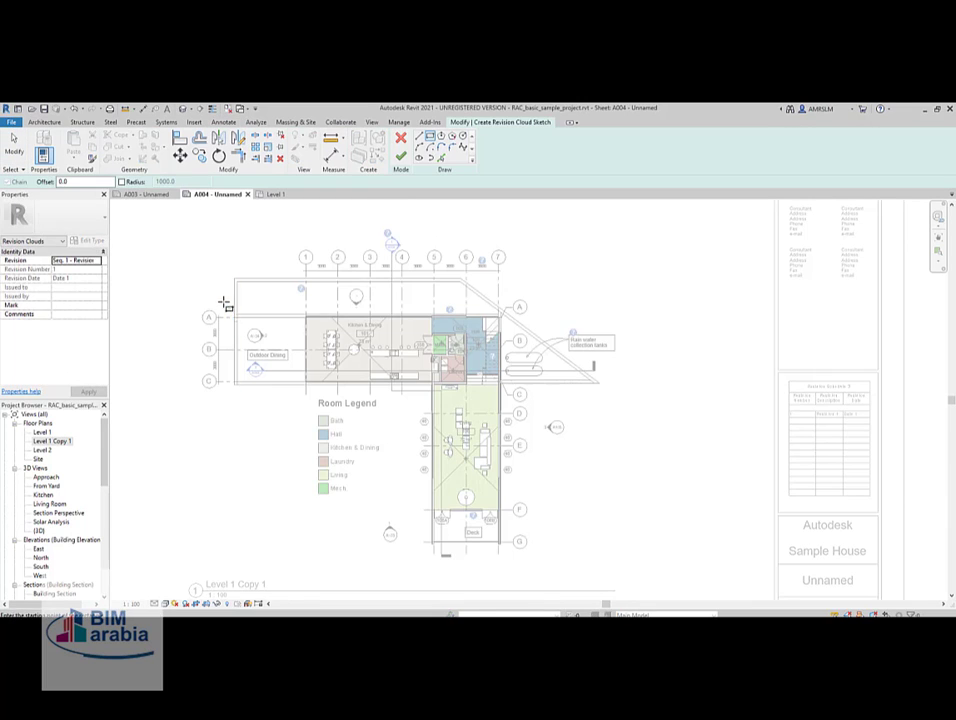
Sketch a Seq. 1 - Revision 1 cloud around Outdoor Dining at the plan's left end and finish it.
click(97, 263)
click(75, 268)
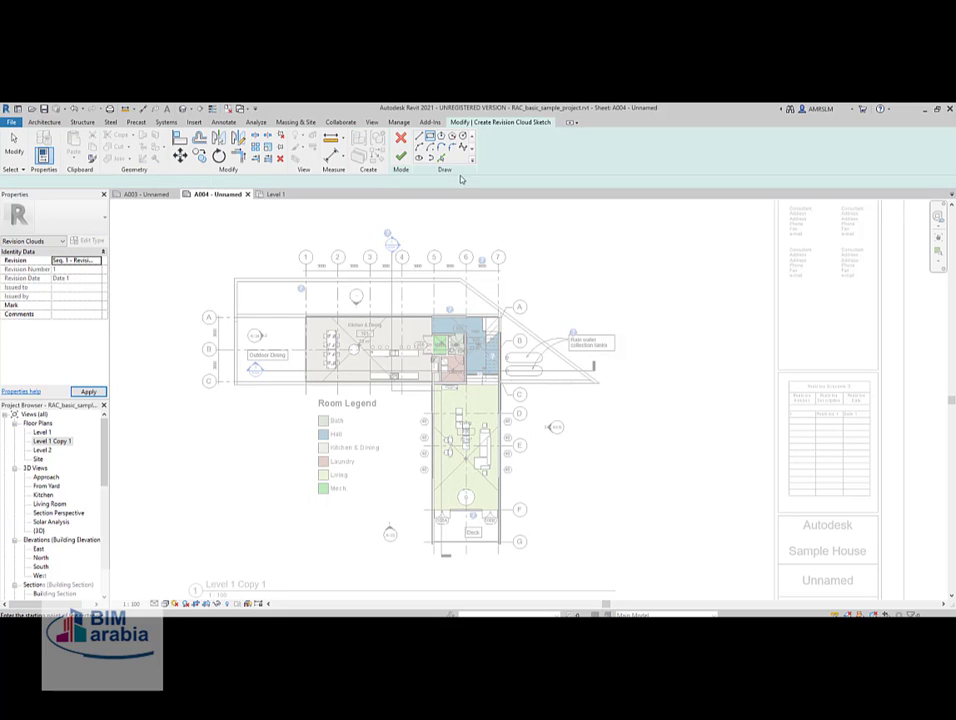
click(237, 317)
click(226, 314)
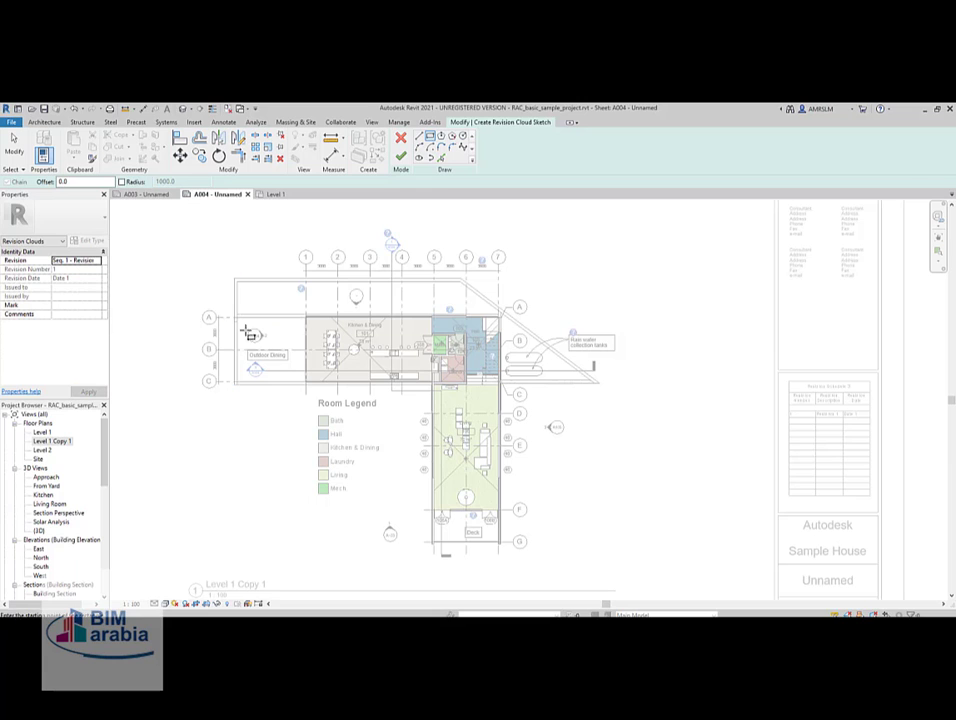
click(228, 392)
click(305, 394)
click(307, 394)
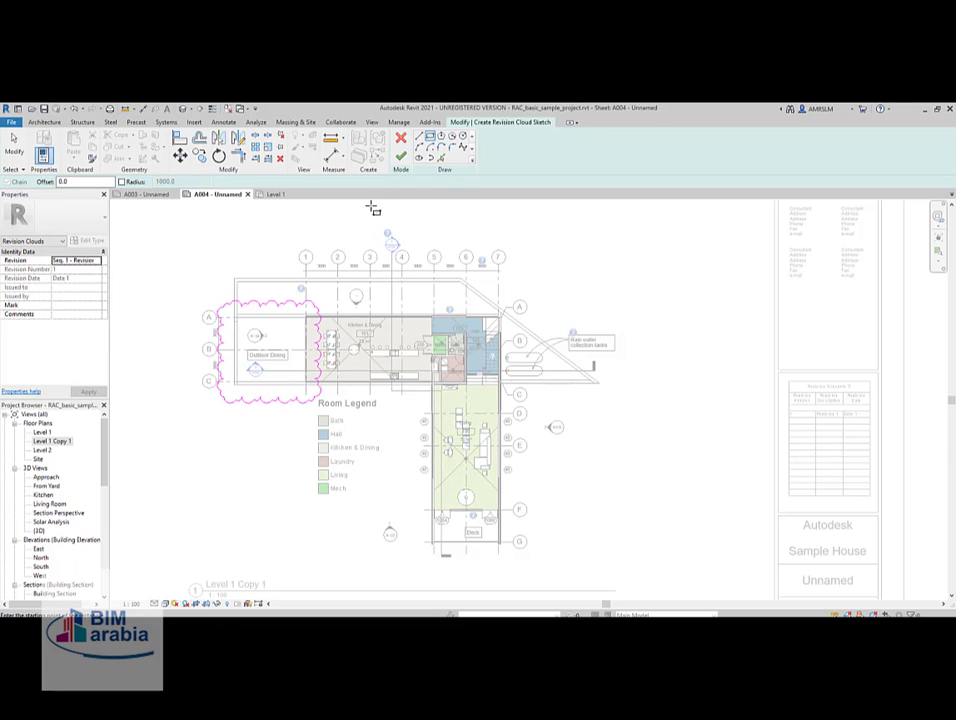
click(400, 158)
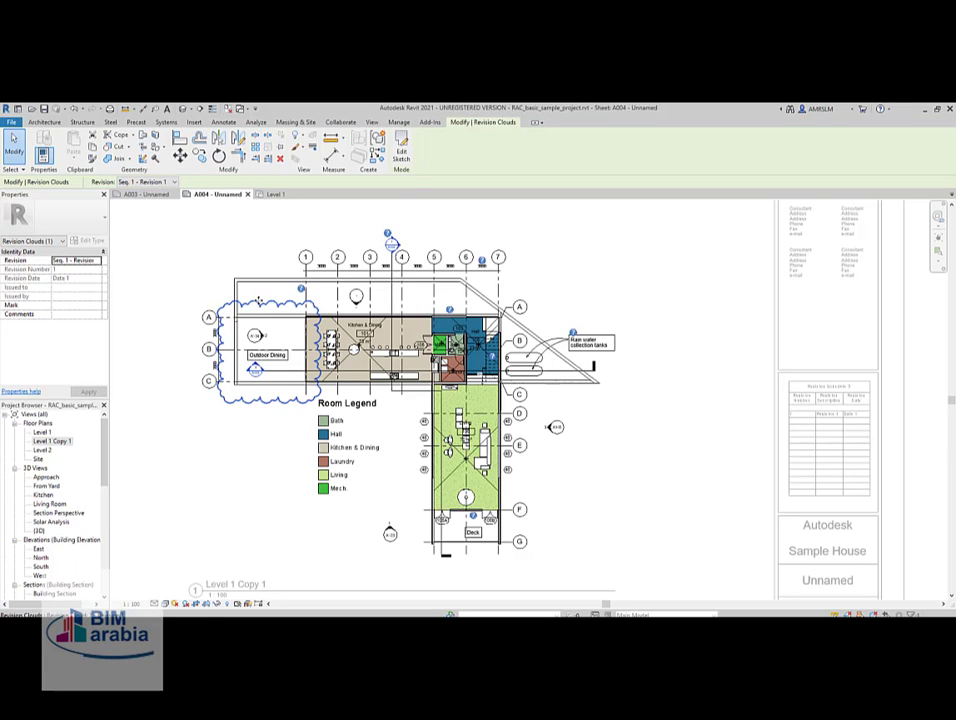
Tag the revision cloud with TG and agree to load a revision tag family.
key(t)
key(g)
click(340, 316)
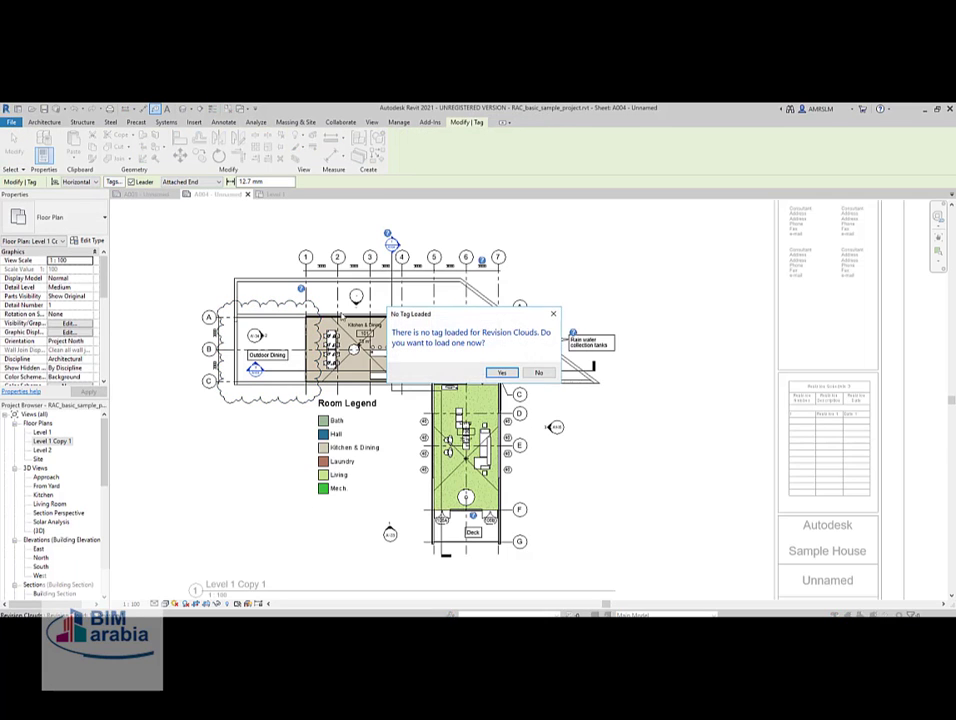
click(497, 374)
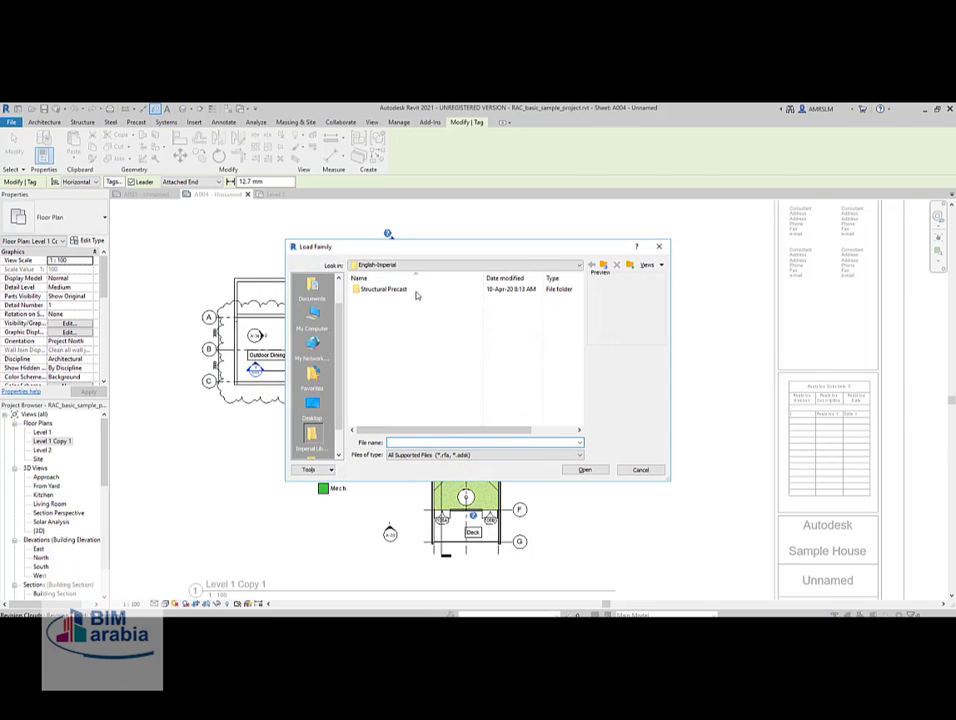
Check the English and English-Imperial folders, then go up to the C: drive.
click(602, 266)
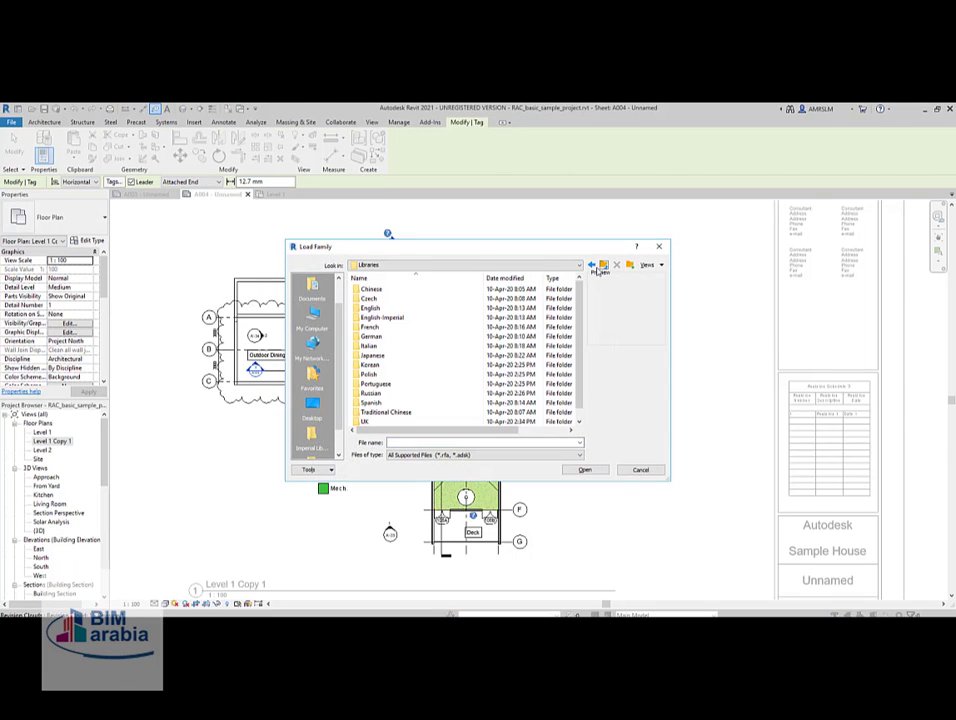
double_click(389, 312)
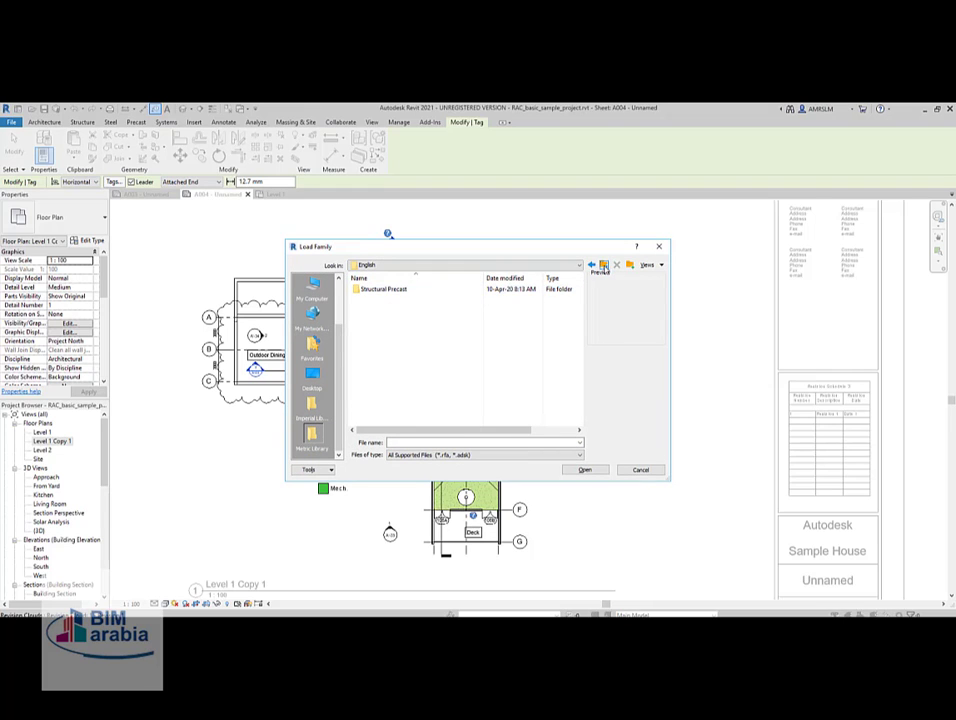
click(603, 266)
double_click(452, 316)
click(603, 266)
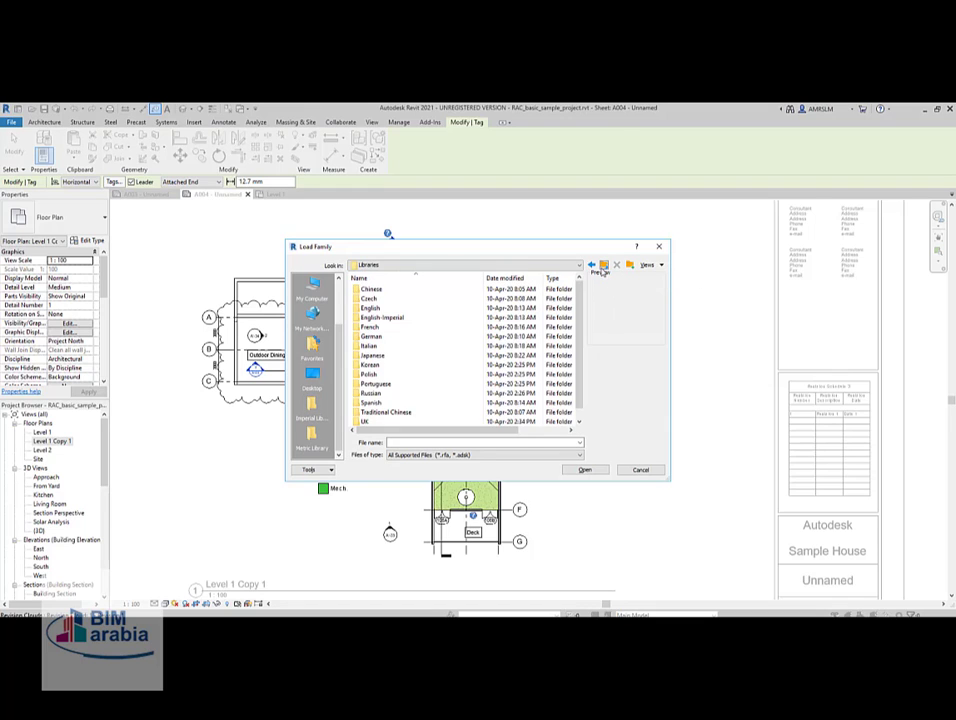
click(603, 266)
click(603, 266)
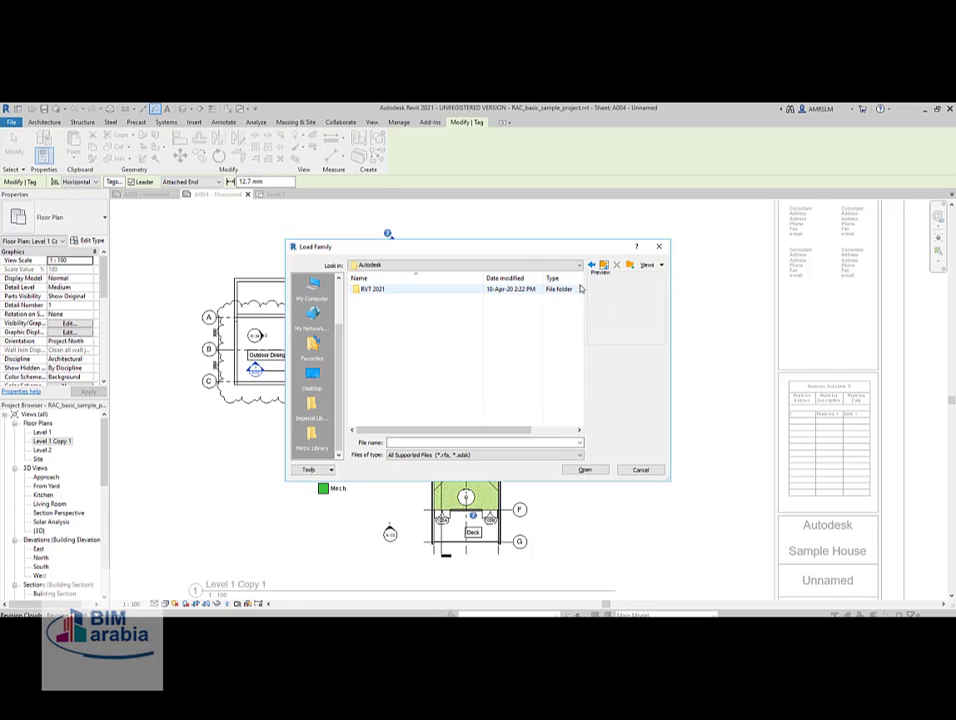
click(603, 266)
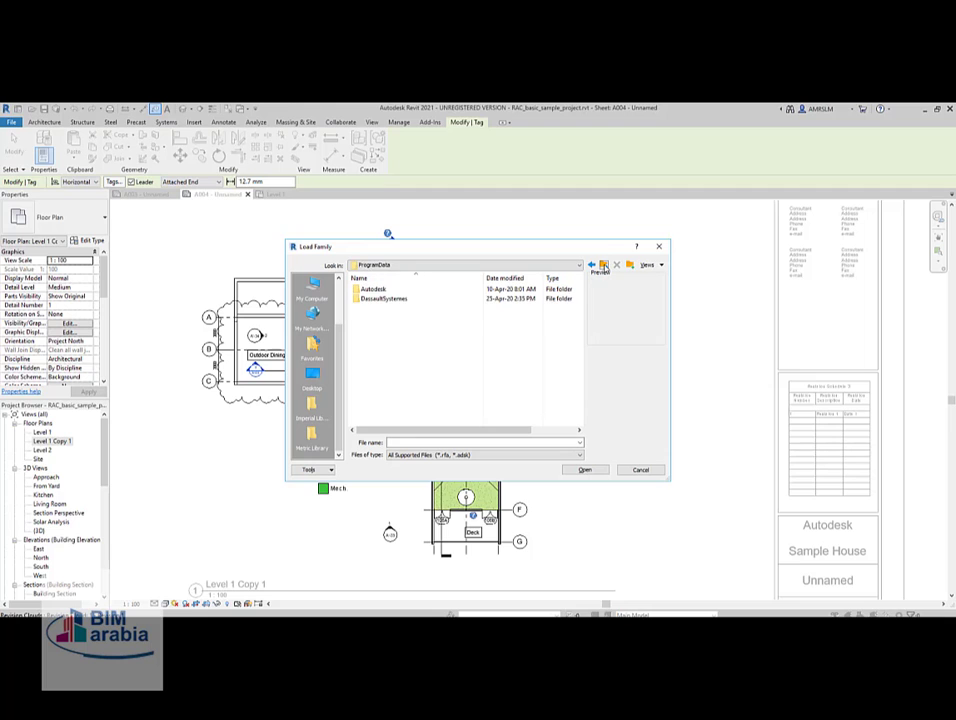
click(536, 266)
click(400, 290)
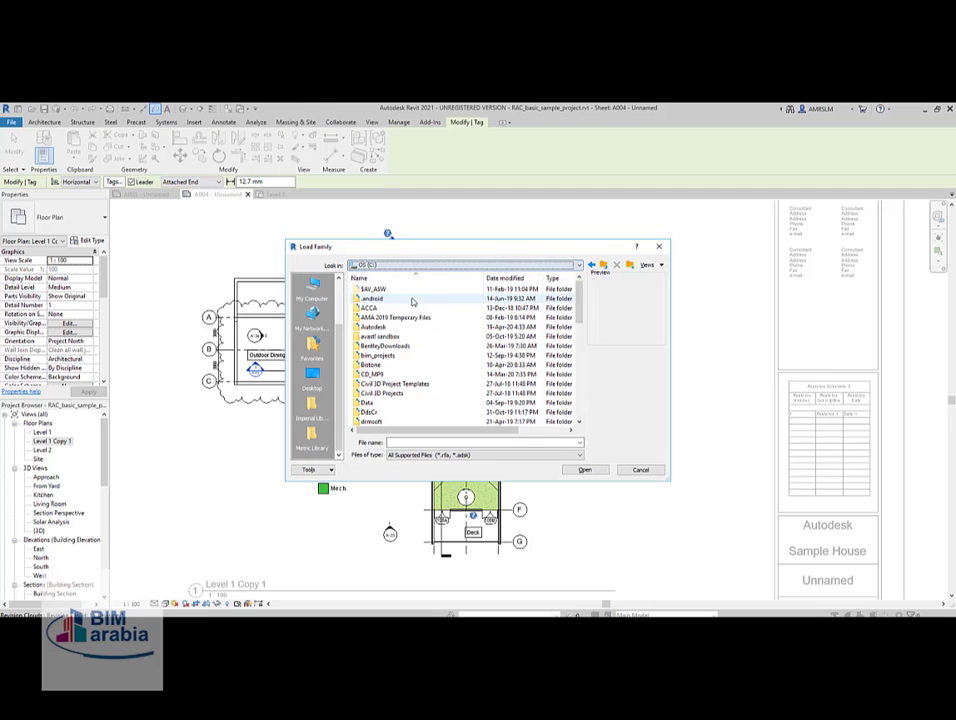
Open ProgramData, then Autodesk, then the RVT 2020 folder.
scroll(380, 321, down, 5)
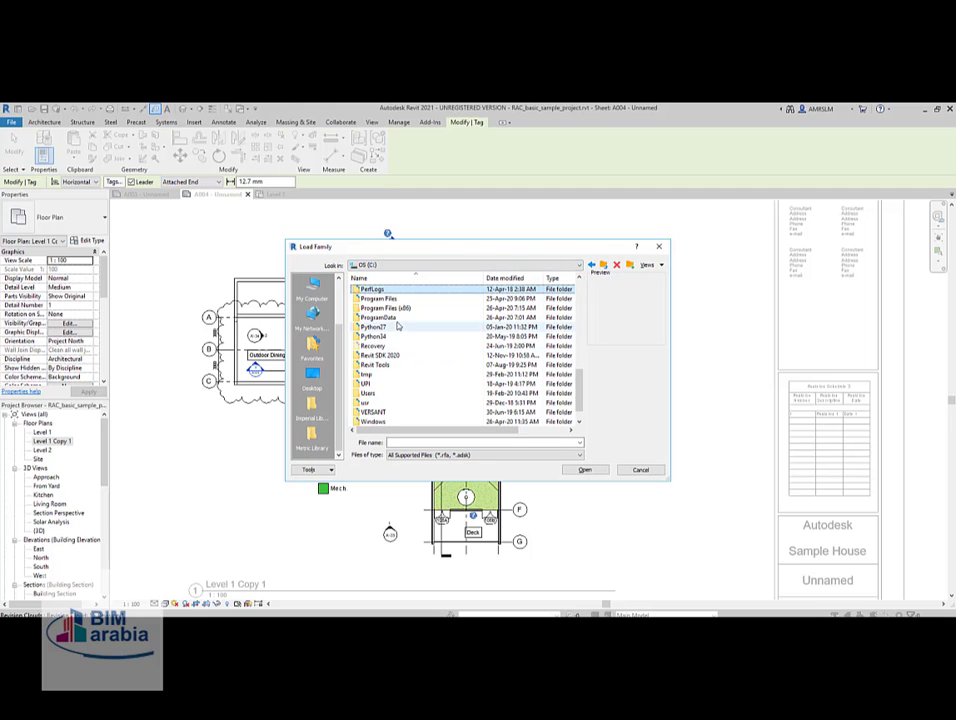
double_click(397, 320)
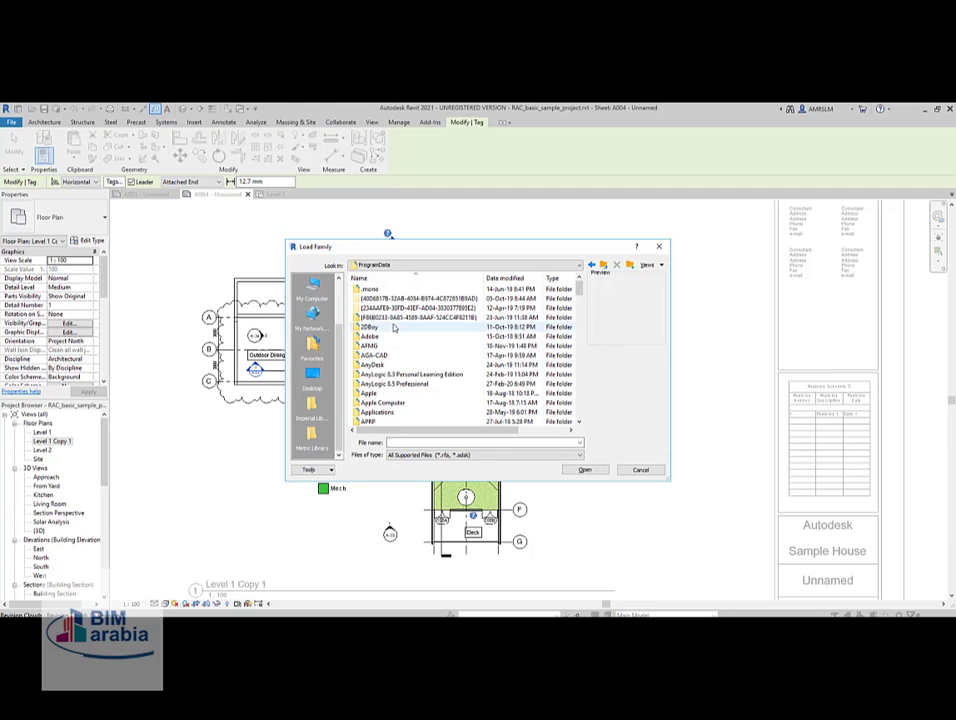
scroll(406, 342, down, 5)
key(Down)
key(Down)
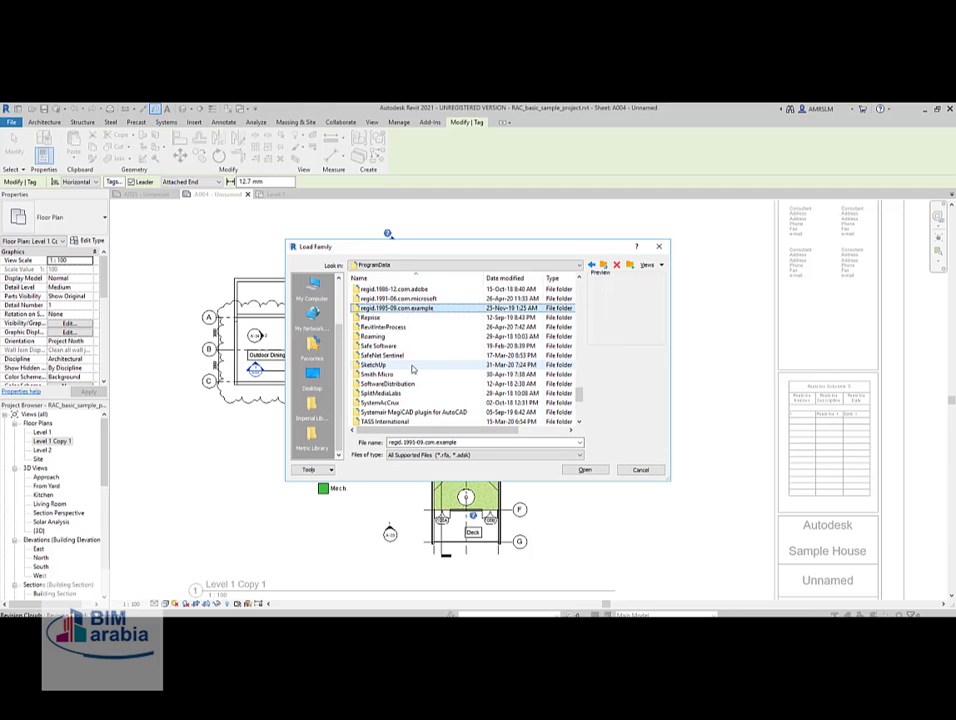
scroll(410, 370, down, 4)
key(Home)
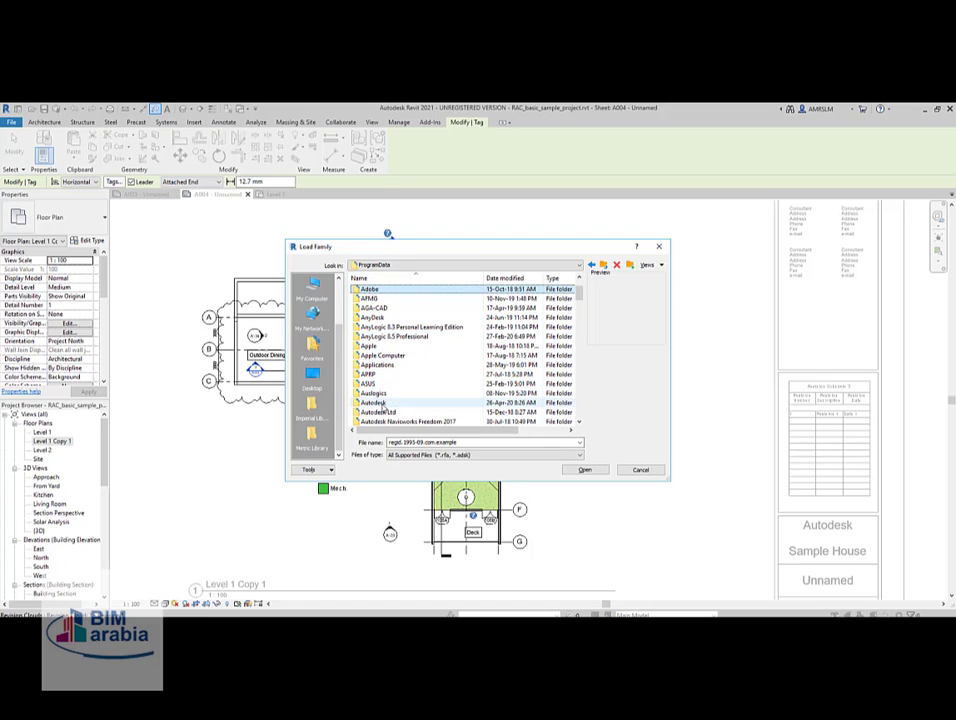
double_click(375, 402)
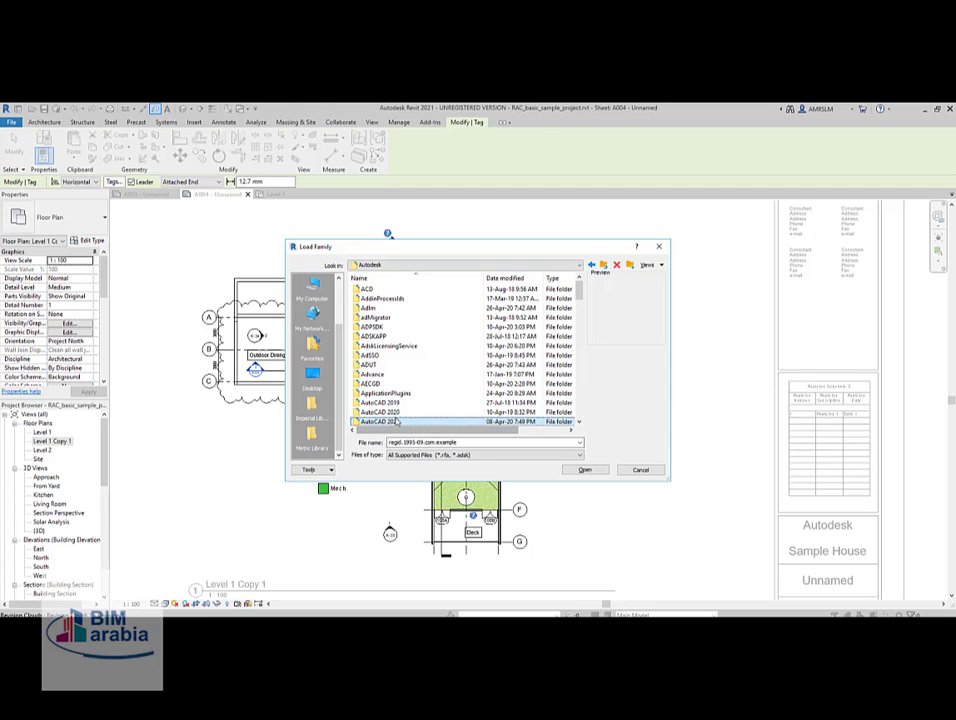
scroll(390, 405, down, 10)
scroll(395, 404, down, 2)
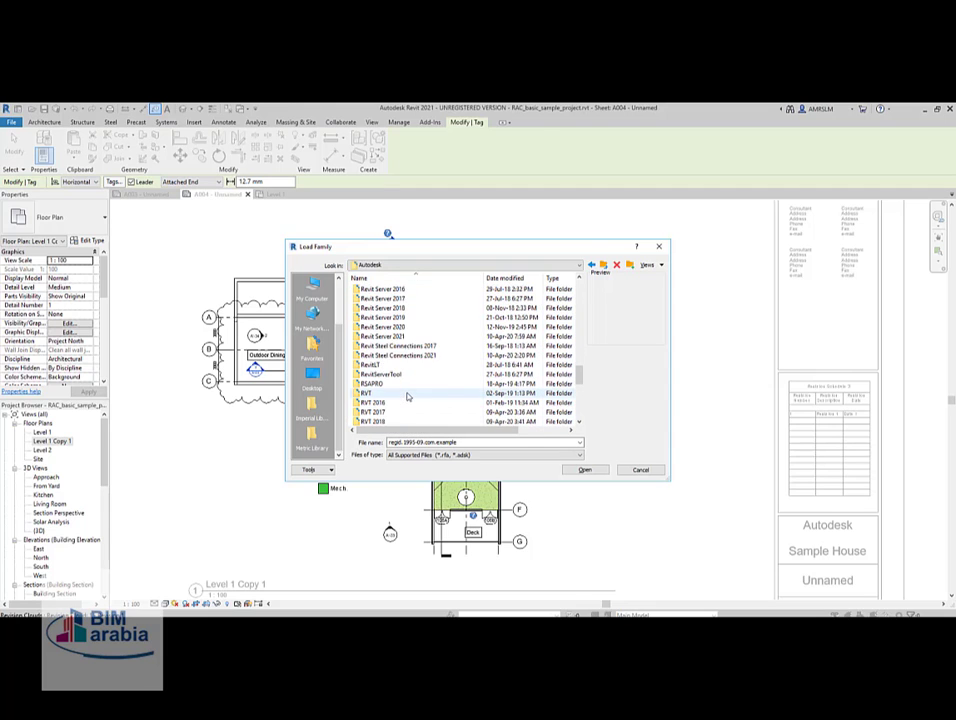
scroll(400, 390, down, 3)
double_click(401, 383)
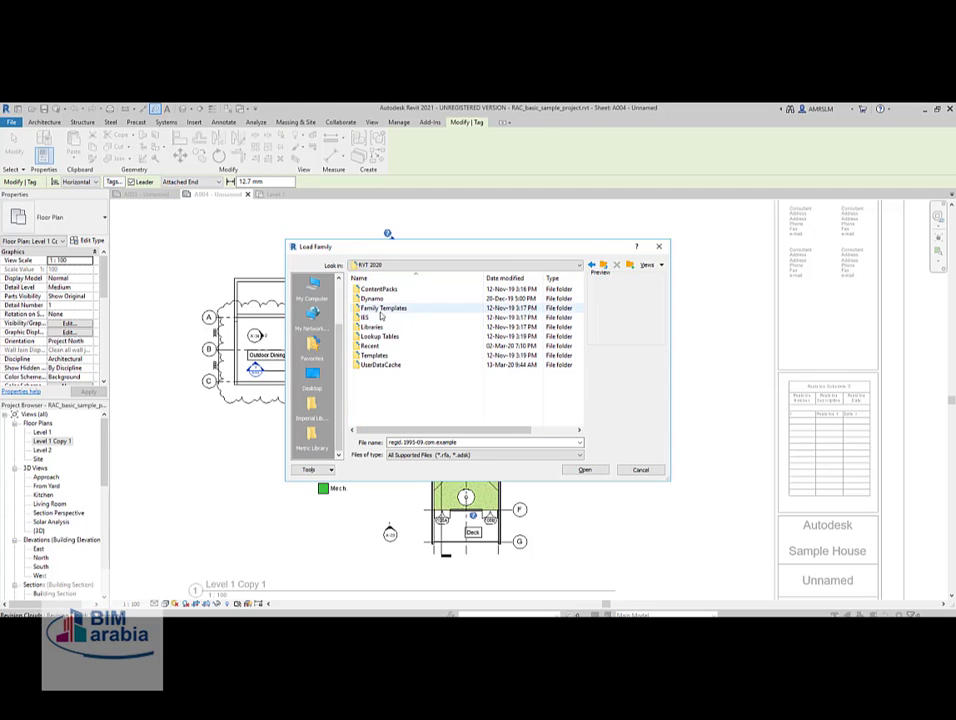
Open the Libraries > US Metric > Annotations folder.
double_click(378, 321)
double_click(373, 300)
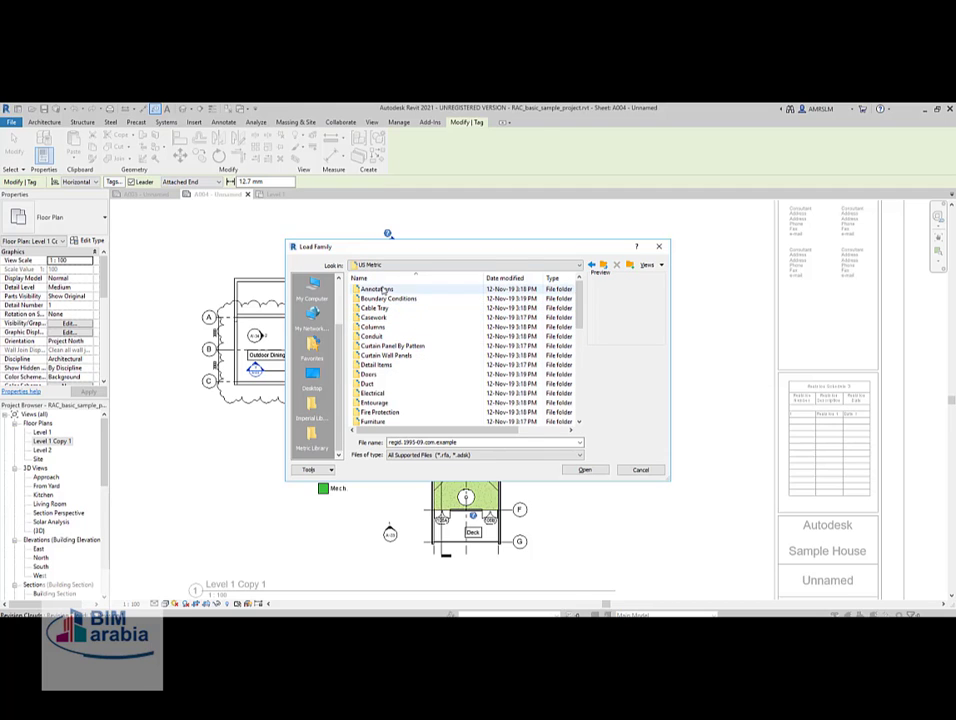
double_click(378, 289)
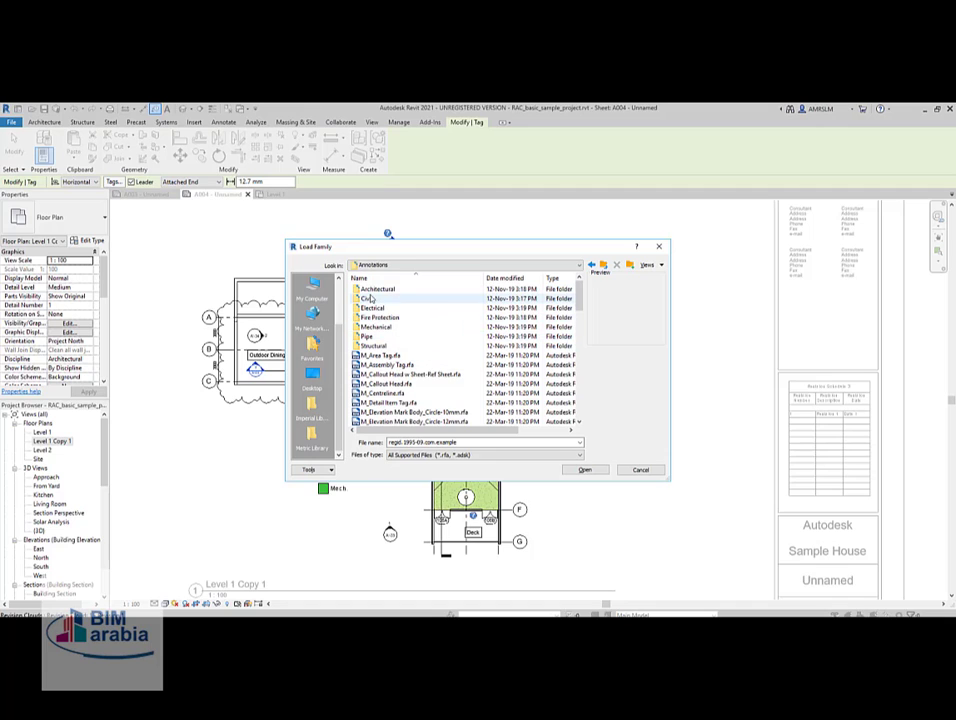
click(399, 357)
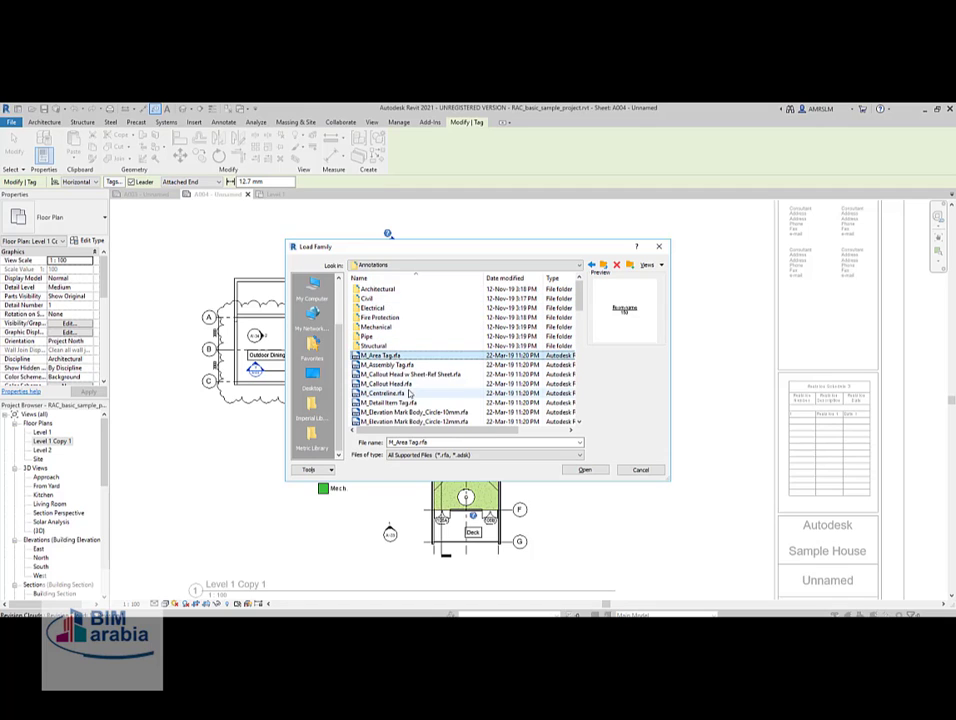
Select M_Revision Tag.rfa and load it into the project.
scroll(400, 362, down, 1)
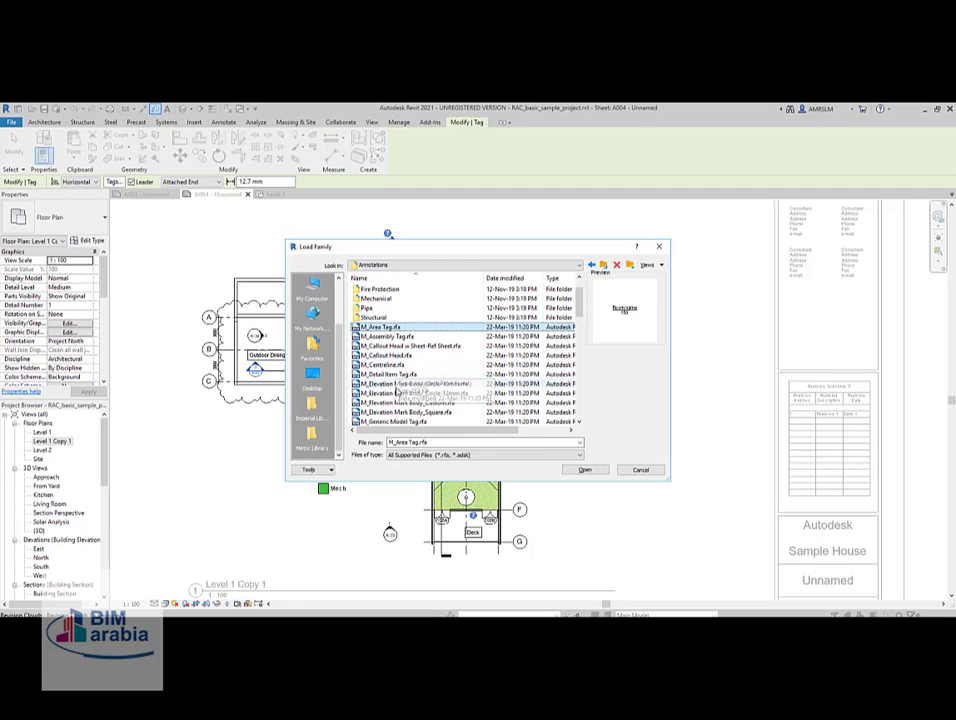
scroll(414, 396, down, 2)
scroll(414, 396, down, 2)
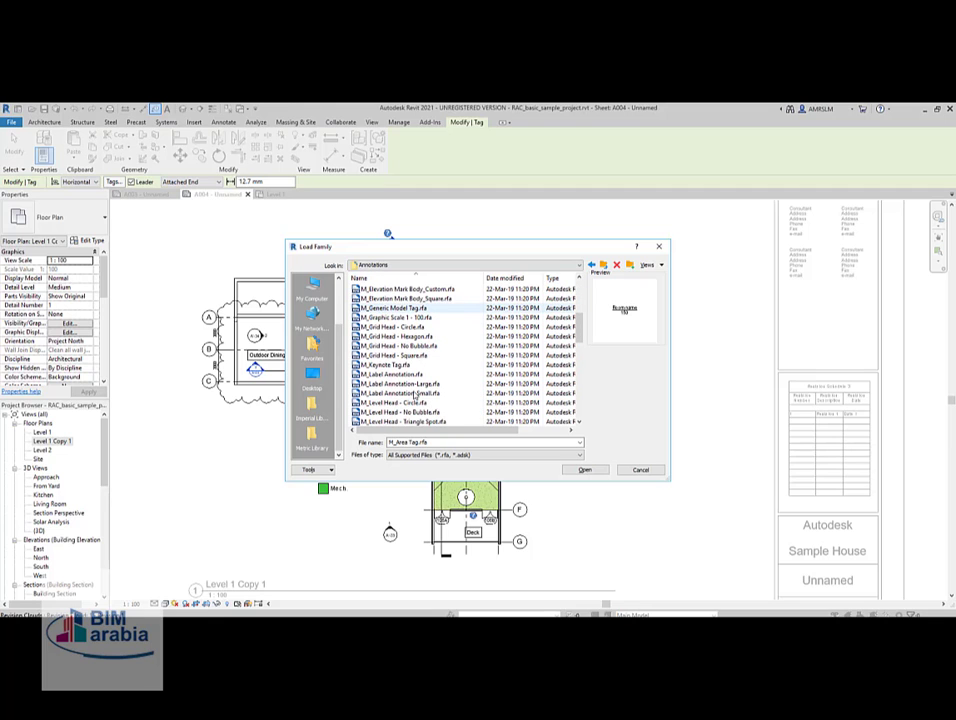
scroll(414, 396, down, 1)
scroll(414, 396, down, 1)
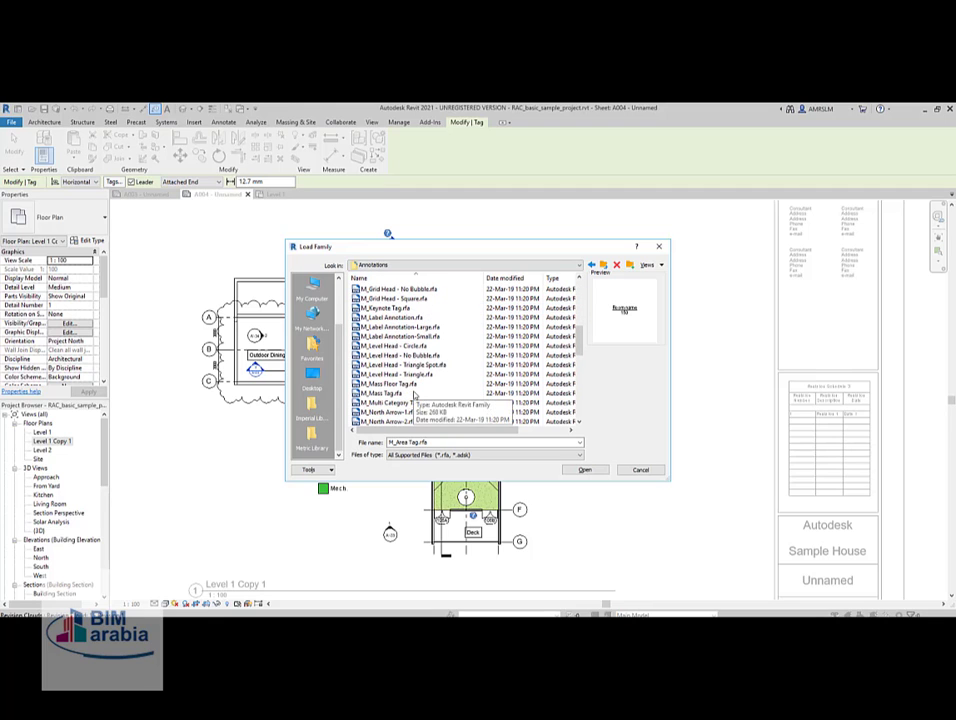
scroll(414, 396, down, 1)
scroll(414, 396, down, 1)
scroll(414, 396, down, 2)
scroll(414, 396, down, 1)
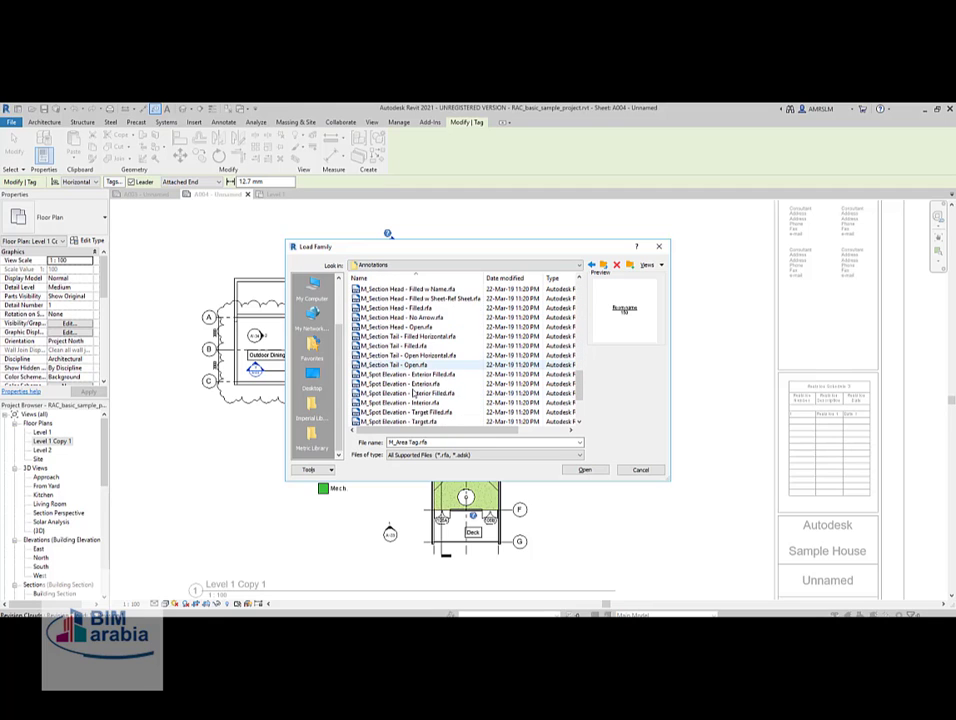
scroll(414, 396, down, 2)
scroll(414, 396, up, 2)
scroll(414, 396, up, 2)
scroll(414, 396, up, 1)
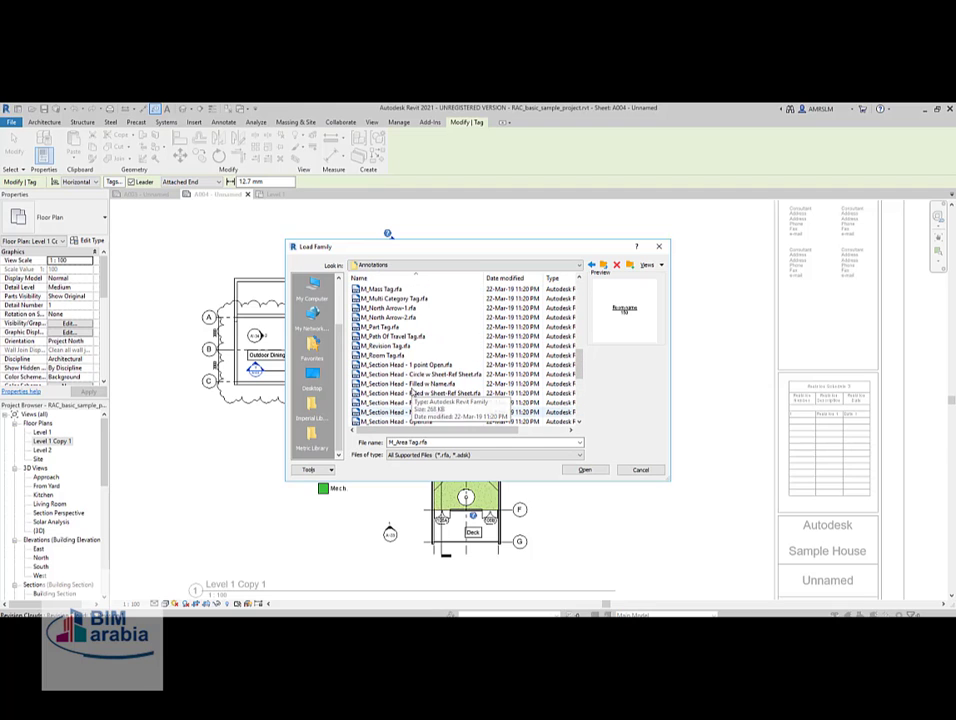
click(385, 345)
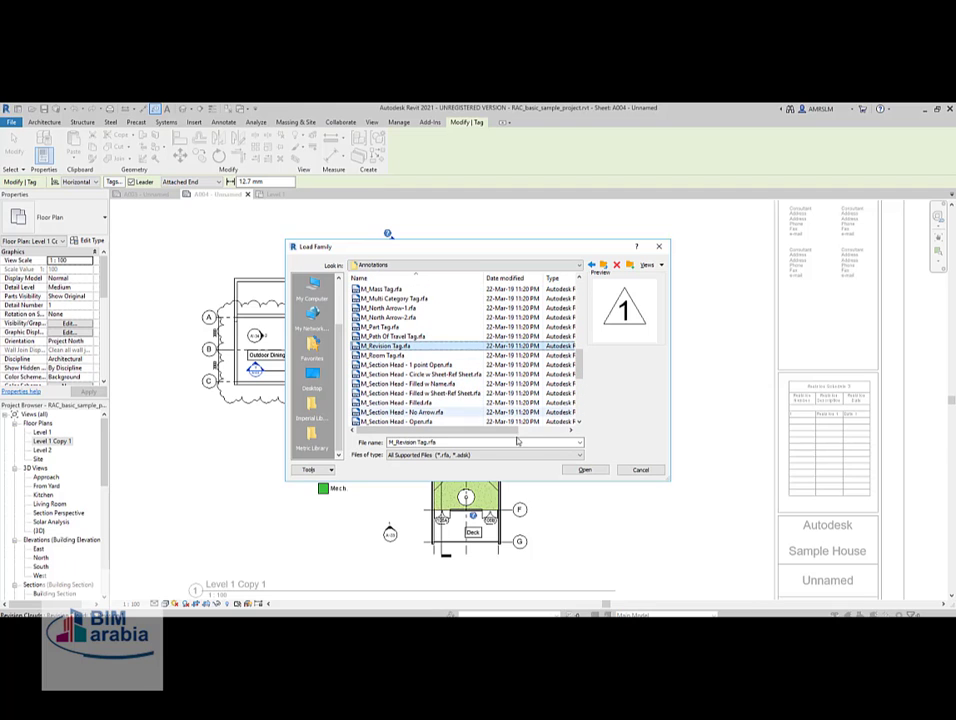
click(578, 471)
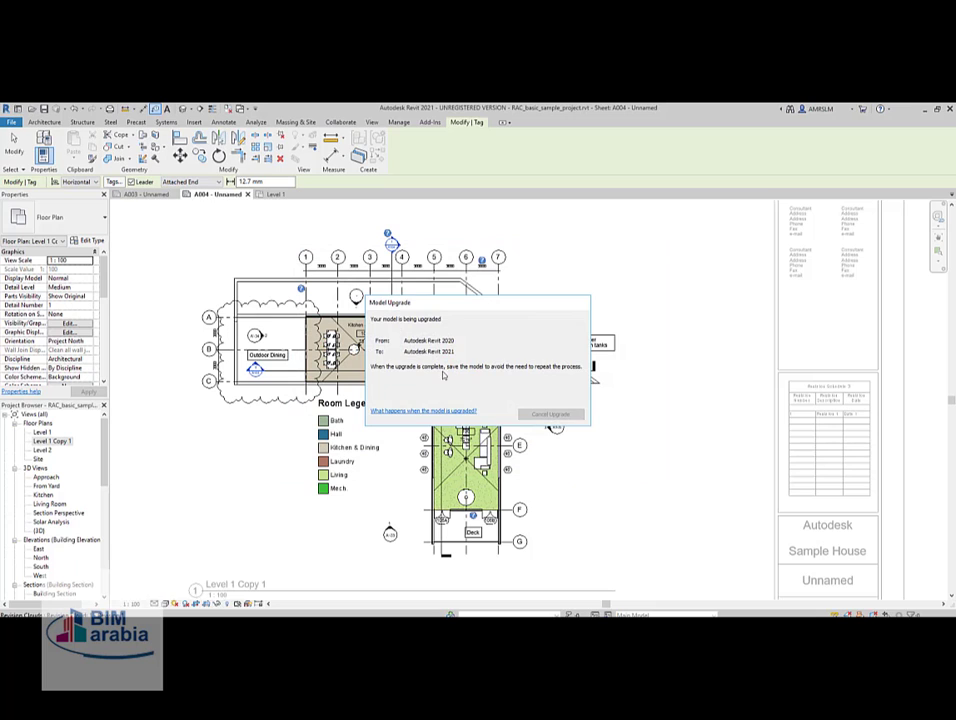
Tag an element in the plan and dismiss the No Tag Loaded warning.
scroll(275, 300, up, 2)
scroll(275, 300, up, 1)
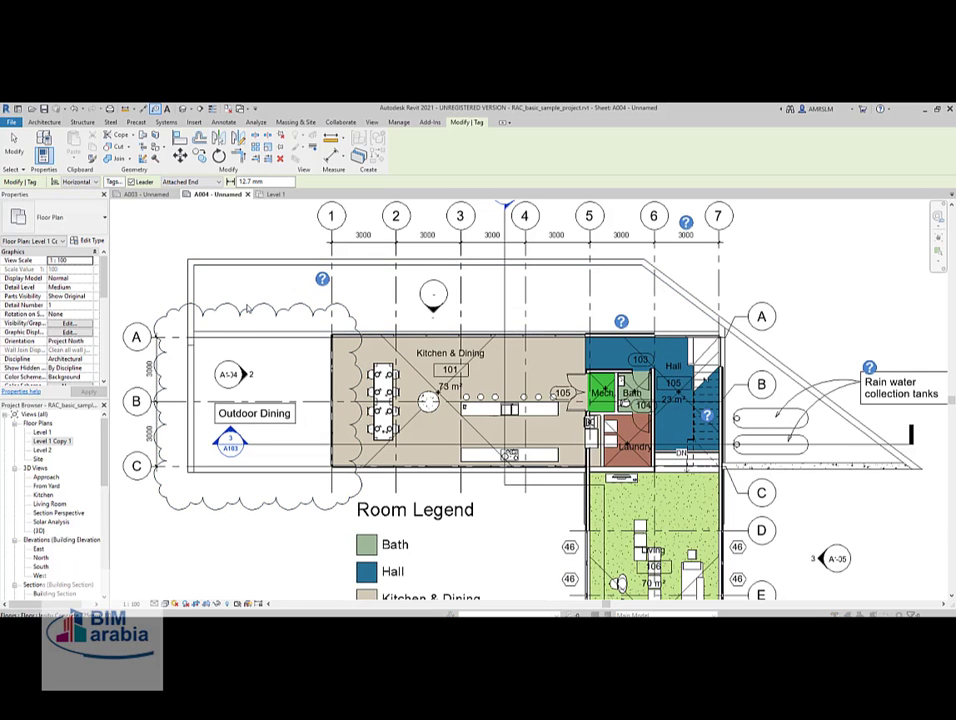
click(272, 320)
click(536, 373)
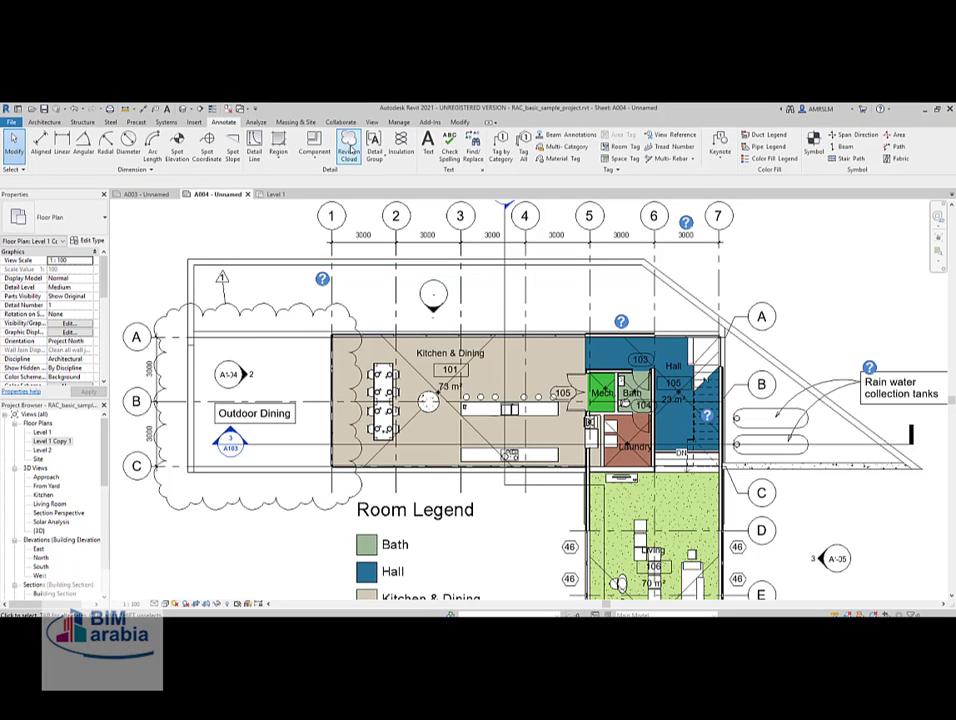
Sketch a rectangular revision cloud around the Kitchen & Dining area and finish the sketch.
click(348, 147)
click(478, 298)
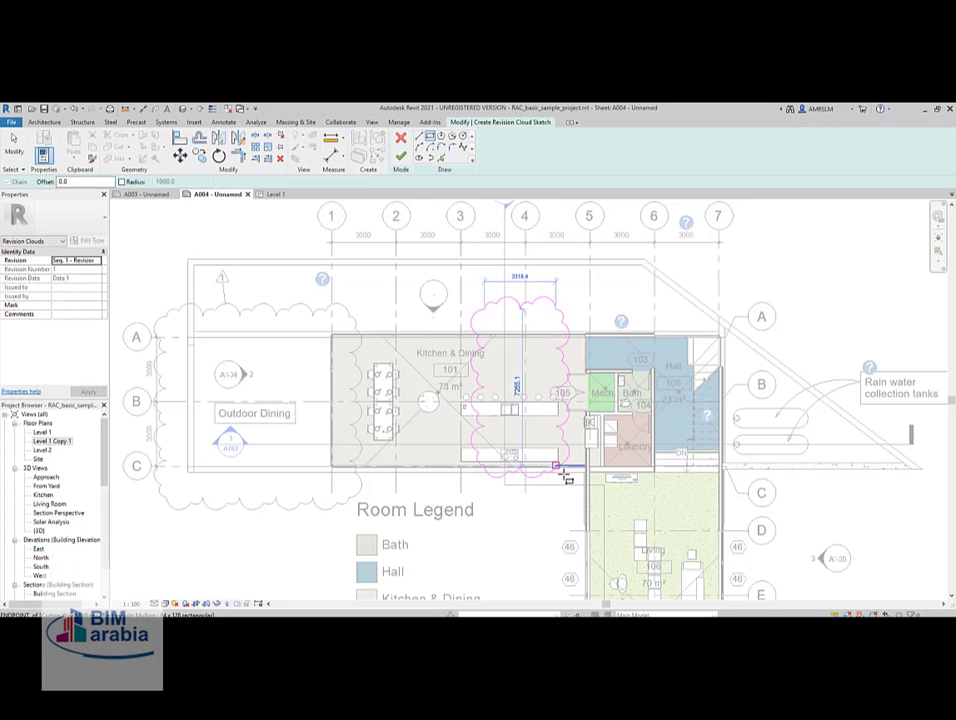
click(578, 480)
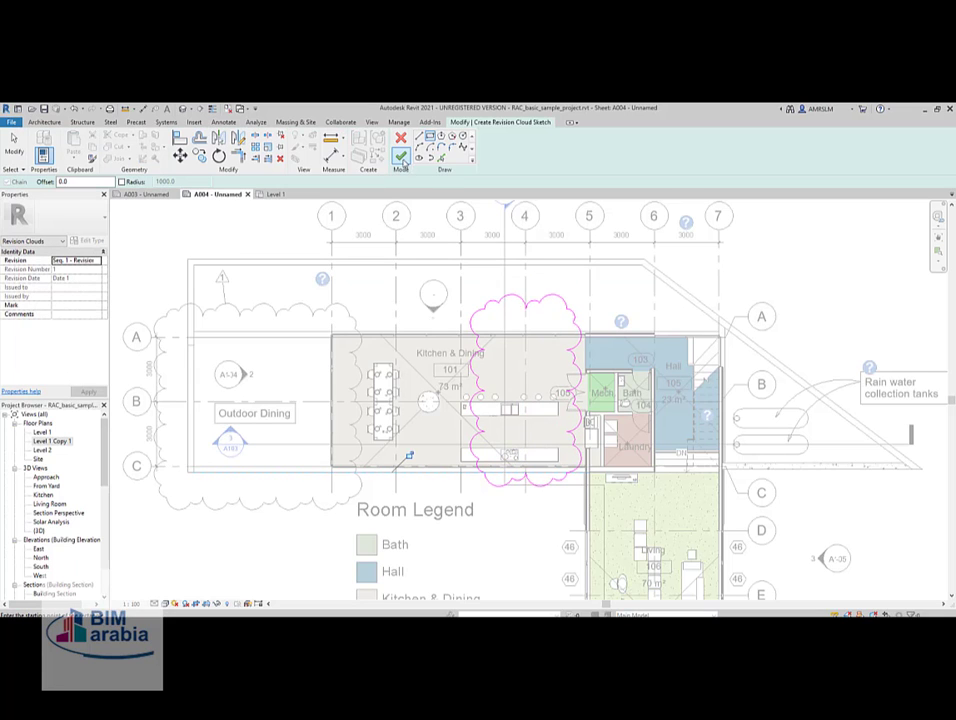
click(401, 156)
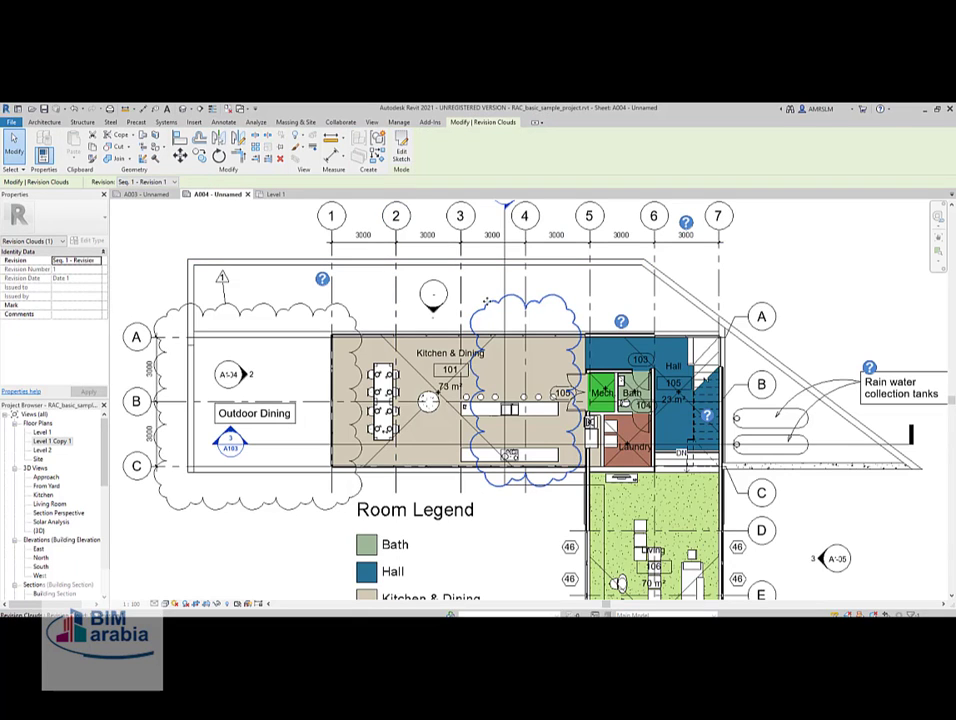
Tag the new cloud with TG and confirm it belongs to Revision 1.
key(t)
key(g)
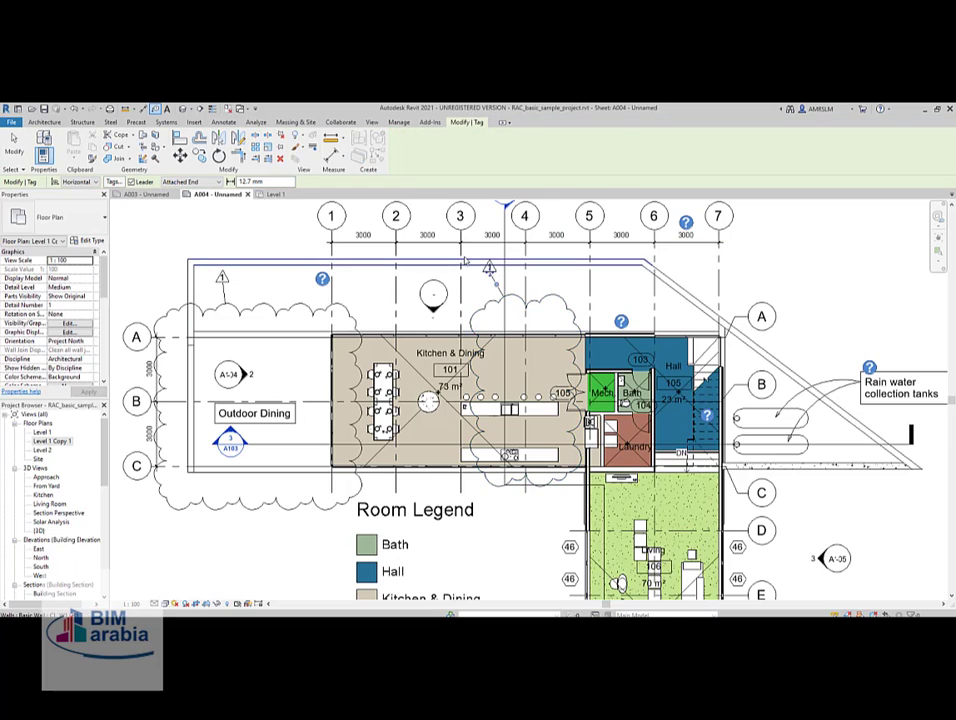
key(Escape)
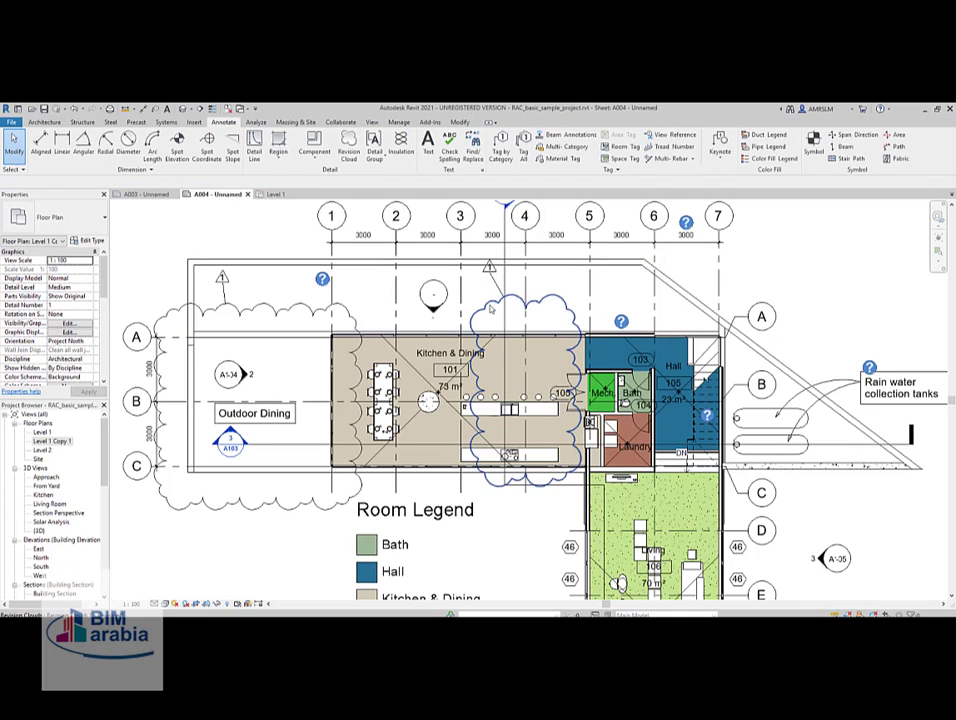
click(480, 300)
click(97, 261)
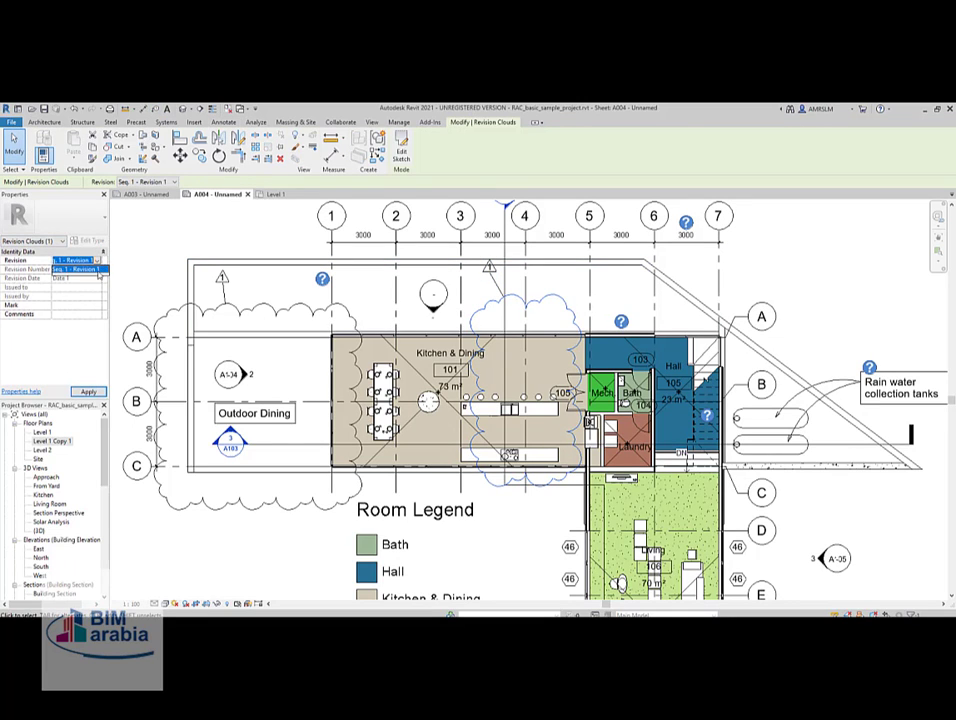
key(Escape)
key(Escape)
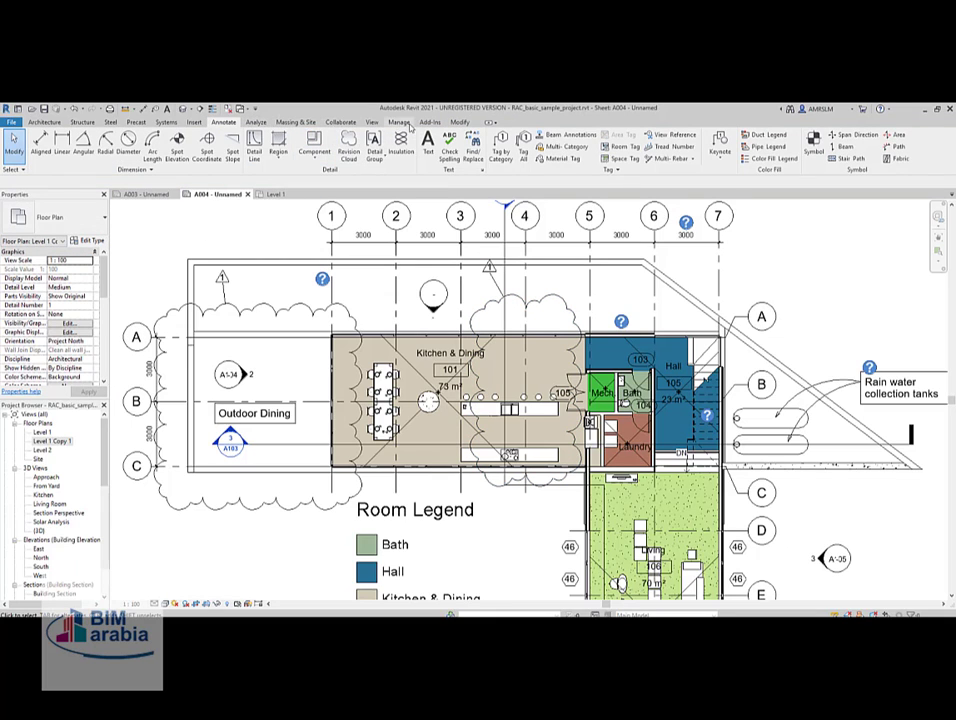
click(371, 121)
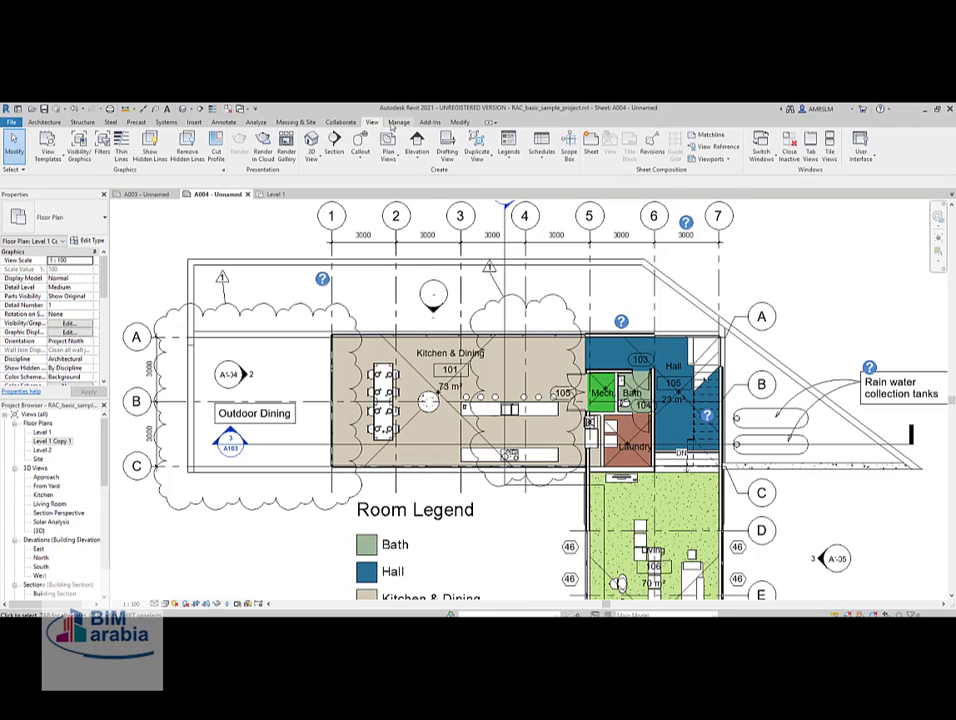
Add Revision 2 in Sheet Issues/Revisions with Alphanumeric numbering and customized numbering options.
click(651, 145)
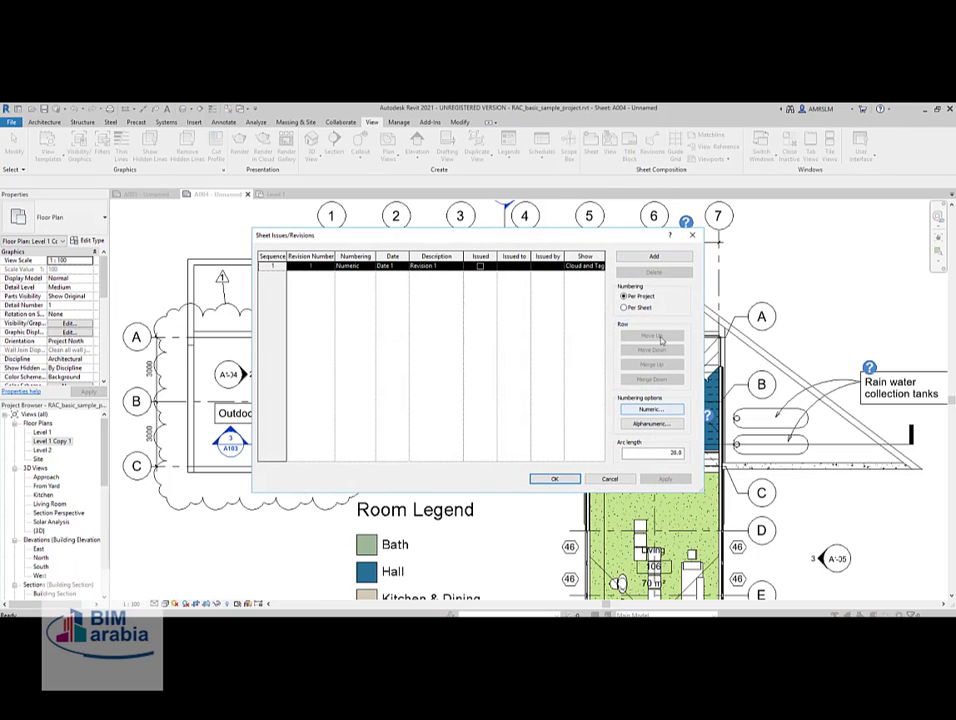
click(654, 257)
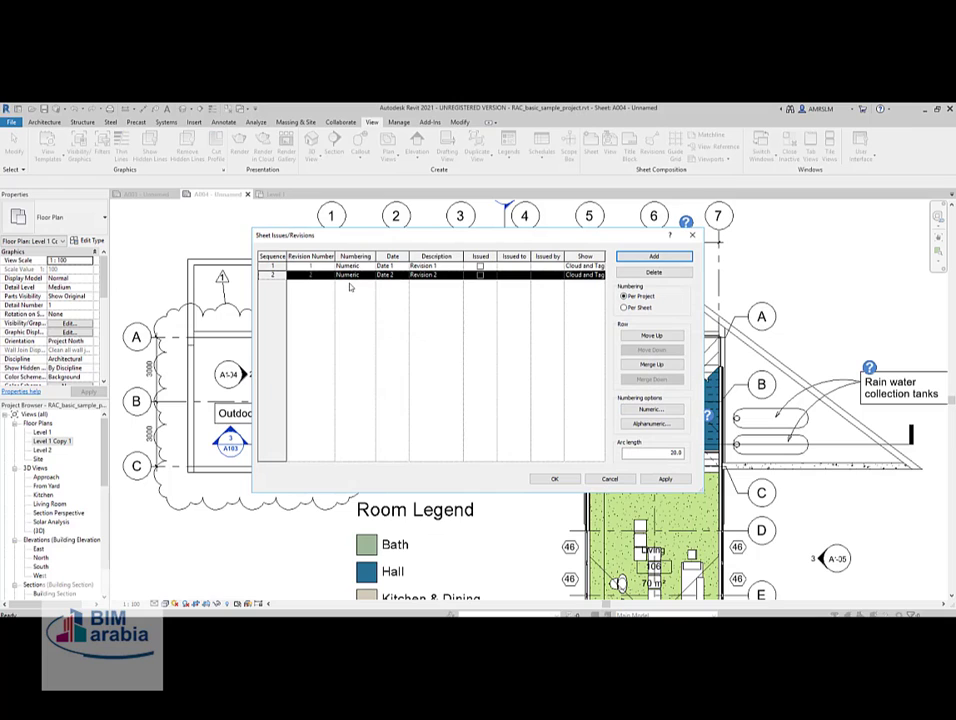
click(316, 285)
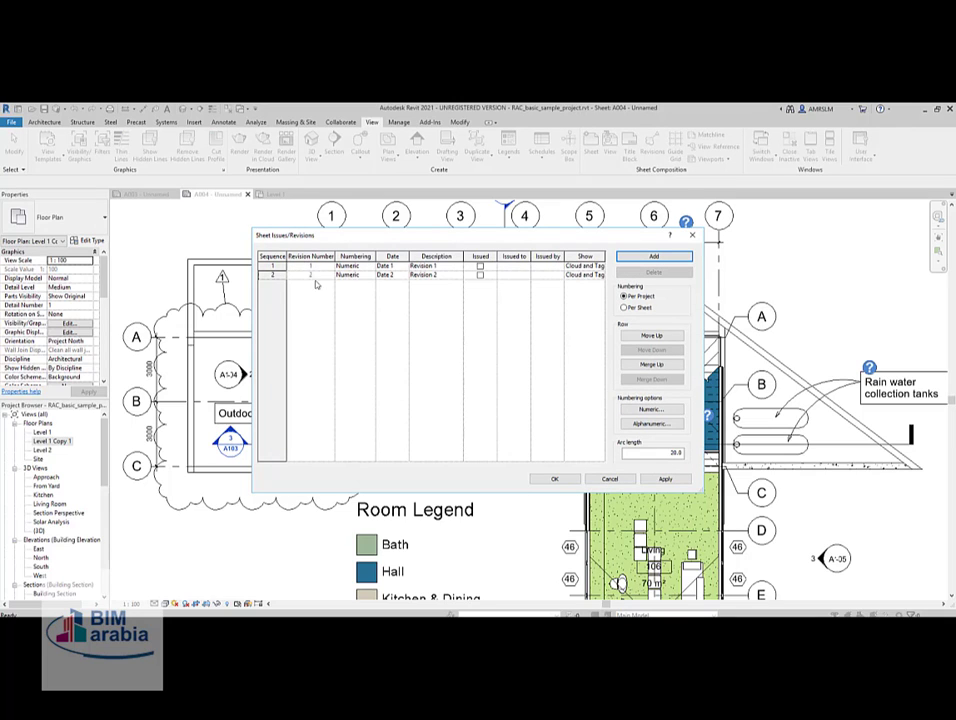
click(372, 275)
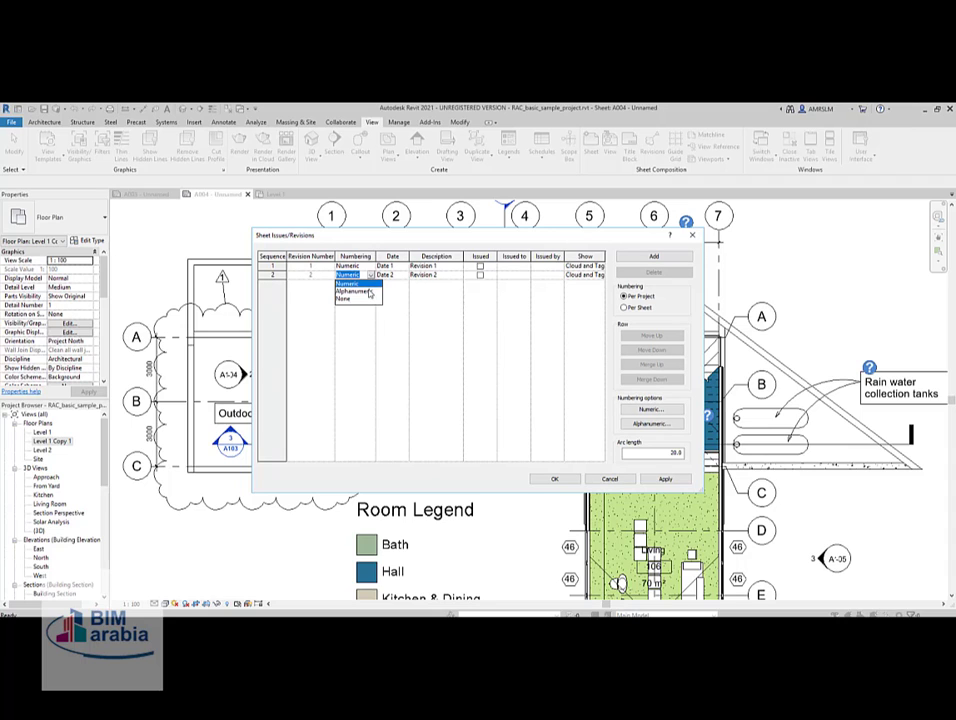
click(355, 291)
click(668, 426)
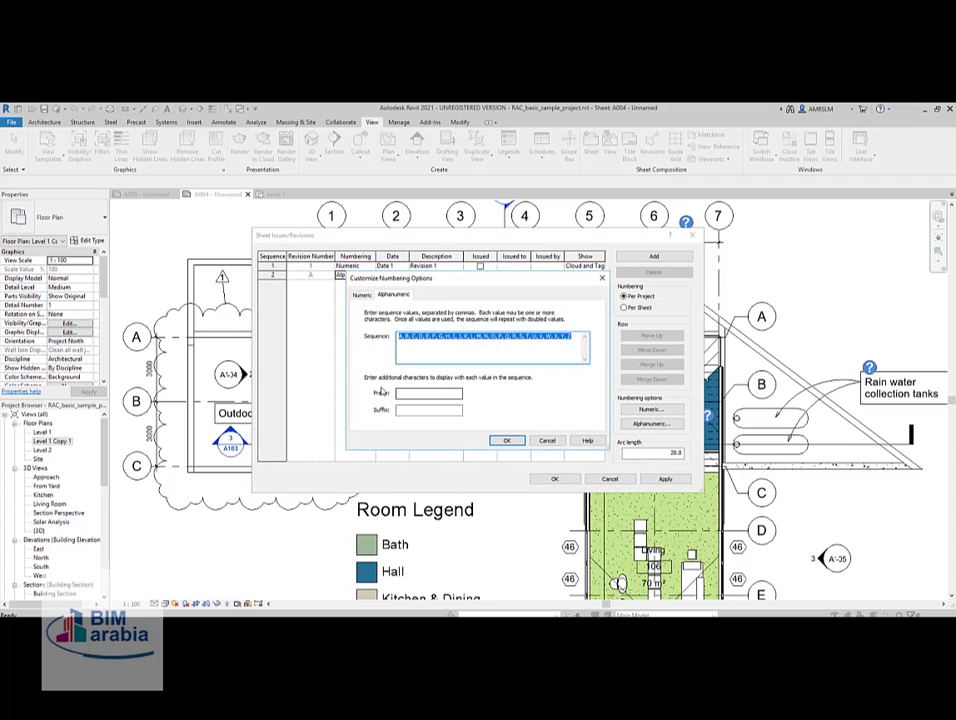
click(401, 396)
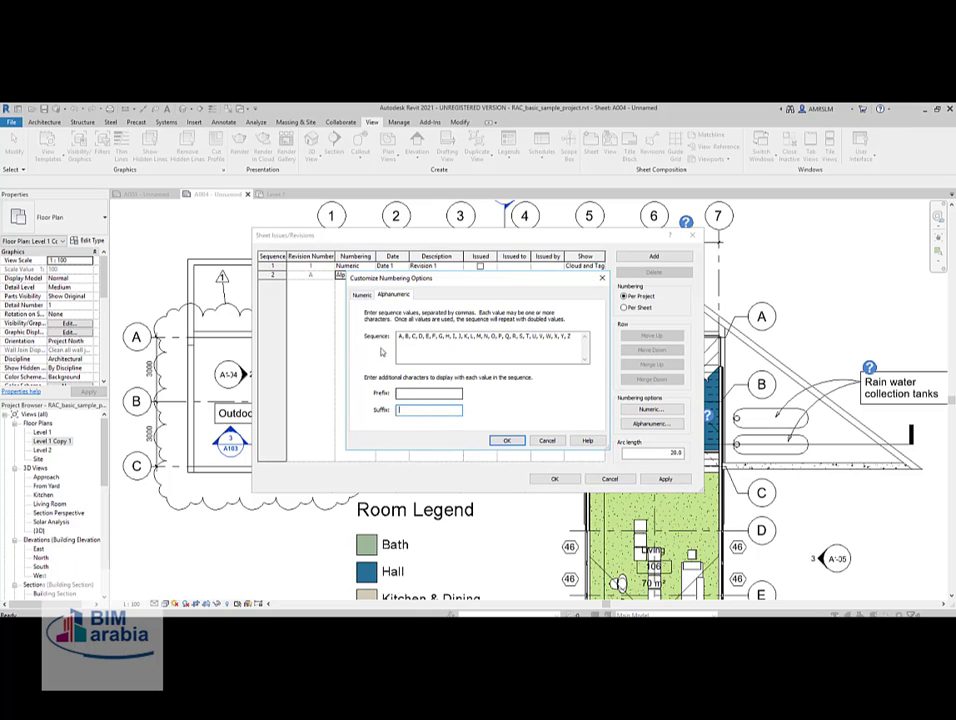
click(361, 294)
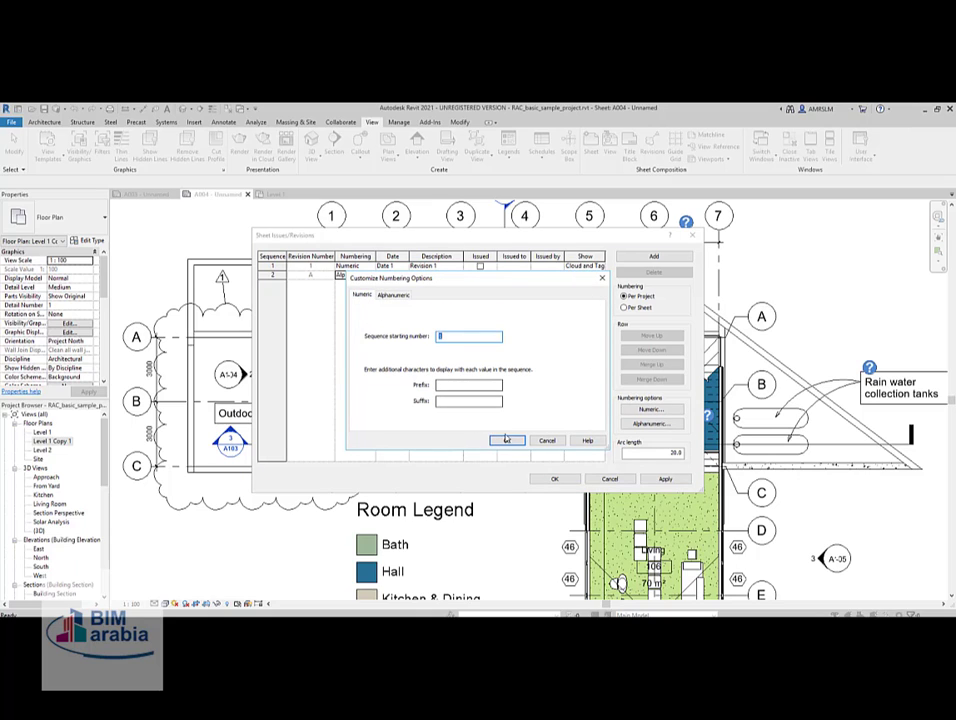
click(507, 441)
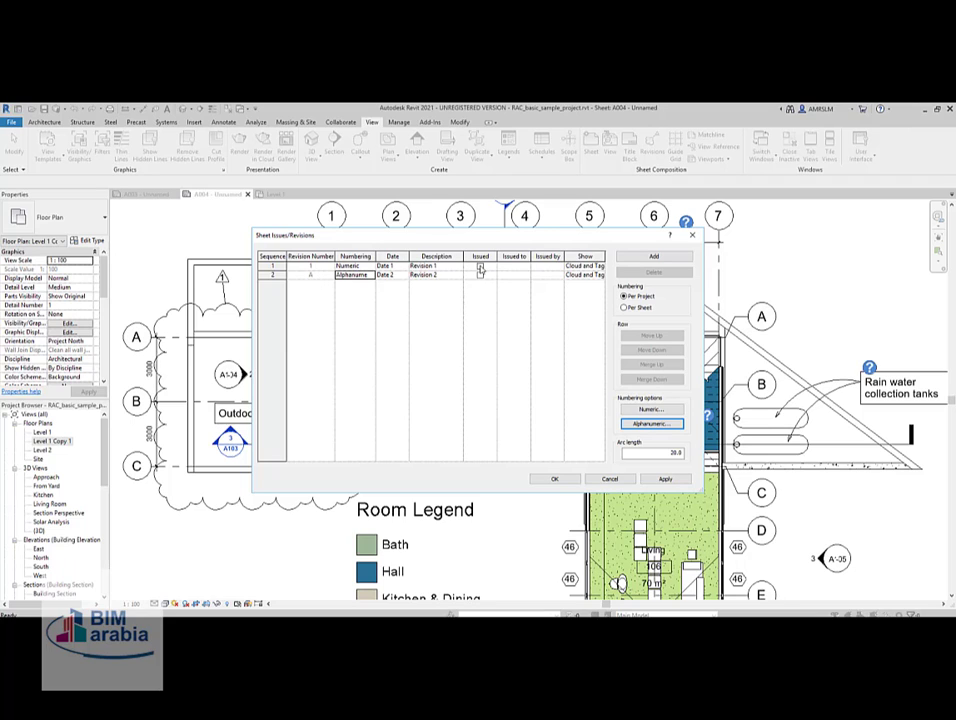
Keep Revision 1 showing as Cloud and Tag, and apply the revision settings.
click(598, 266)
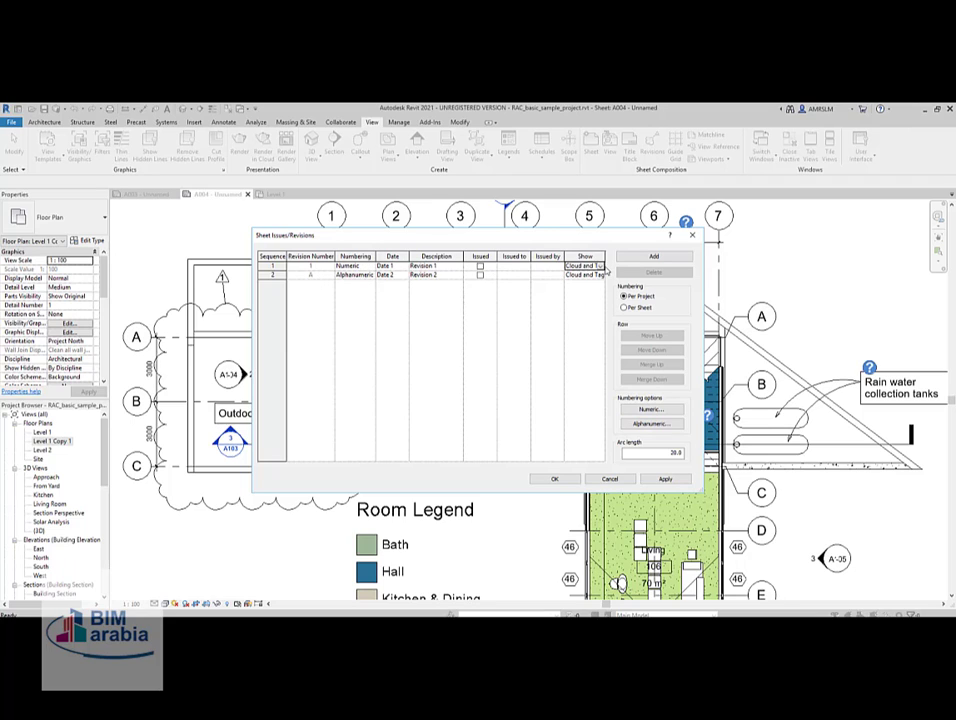
click(600, 266)
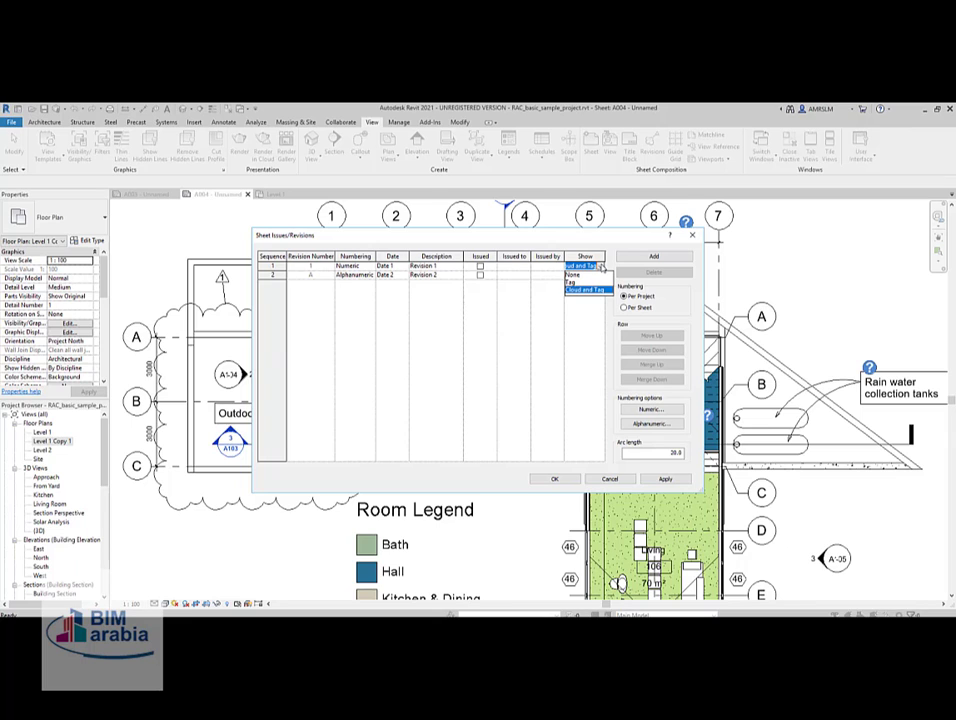
click(585, 289)
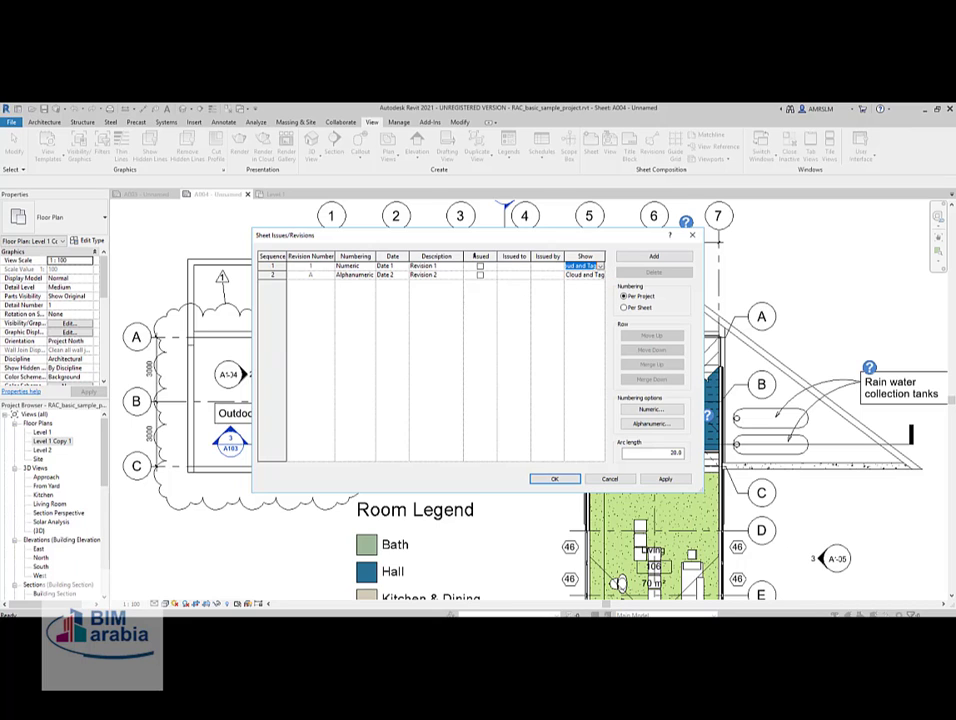
click(554, 479)
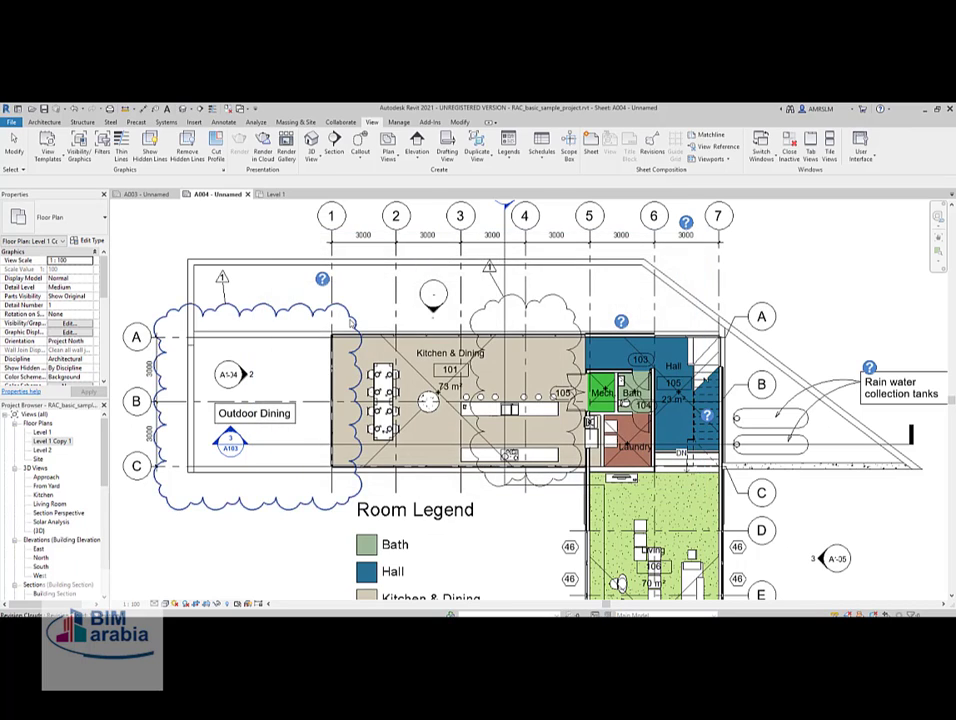
Reassign the kitchen-area revision cloud to Seq. 2 - Revision 2 in Properties.
click(497, 308)
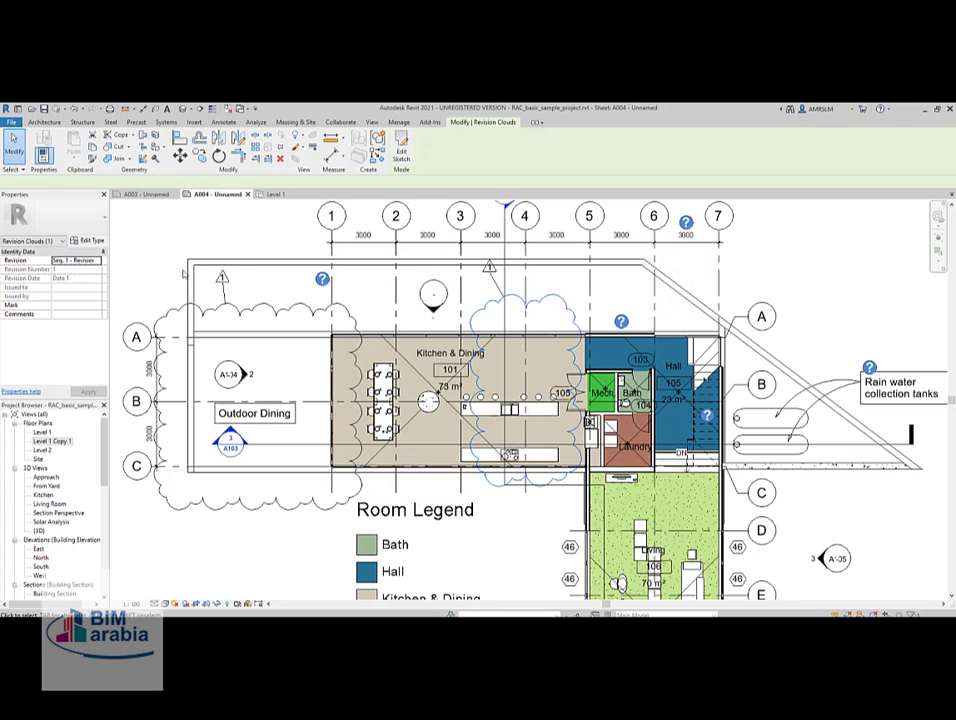
click(75, 260)
click(97, 260)
click(88, 277)
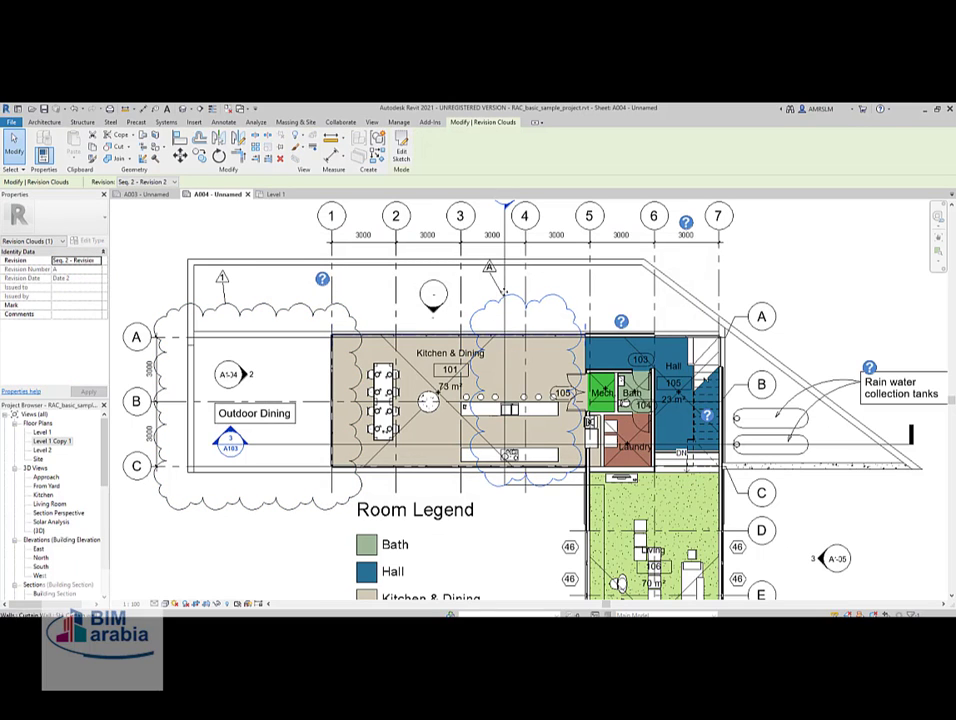
scroll(700, 420, down, 2)
scroll(700, 420, down, 2)
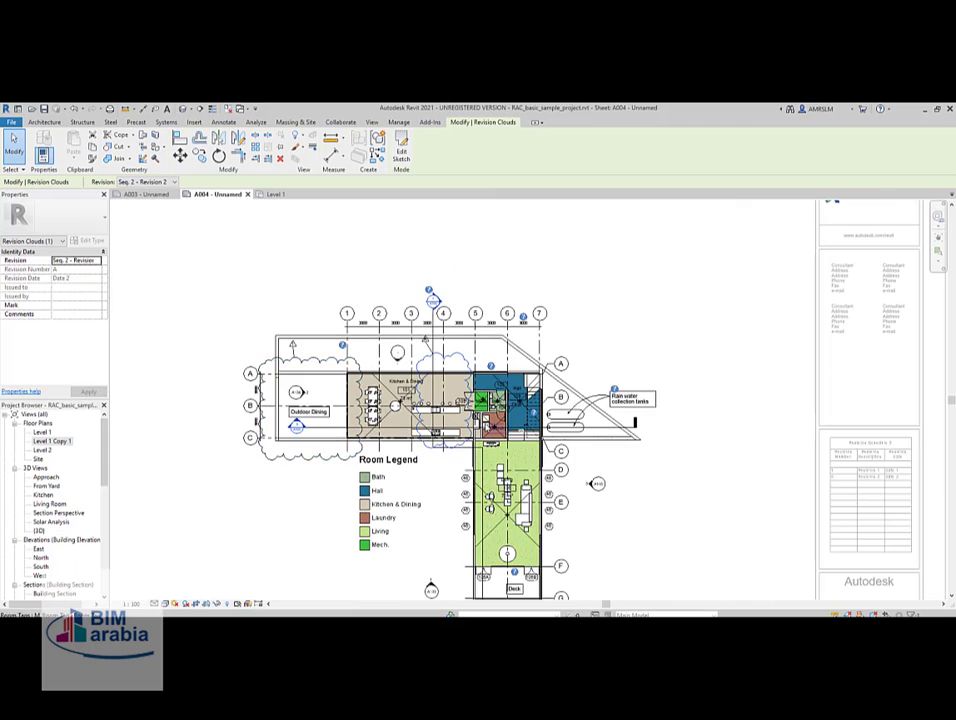
scroll(700, 420, down, 2)
scroll(909, 458, up, 5)
middle_drag(813, 429, 664, 391)
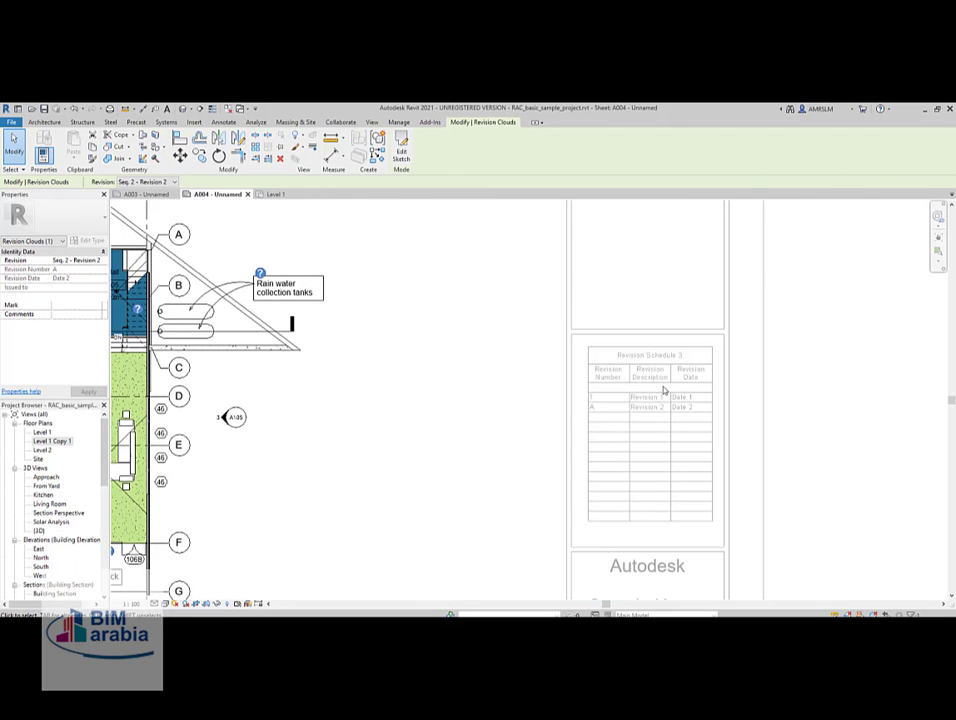
key(Escape)
Confirm in Revisions on Sheet that the sheet lists revisions 1 and A.
scroll(616, 420, up, 1)
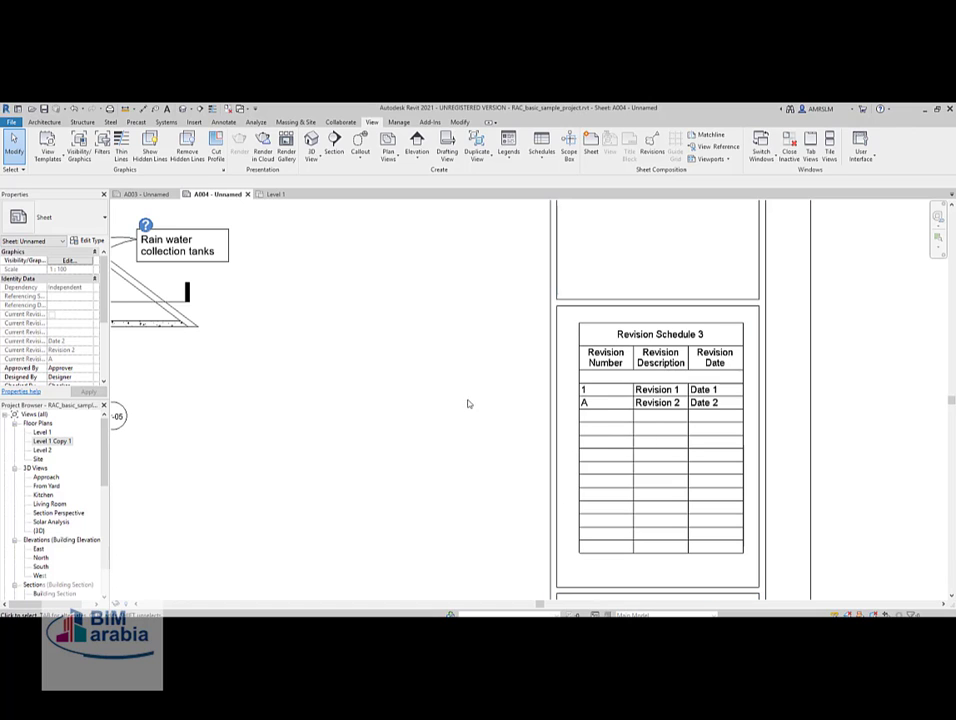
scroll(465, 399, down, 1)
scroll(52, 343, down, 1)
scroll(57, 346, down, 3)
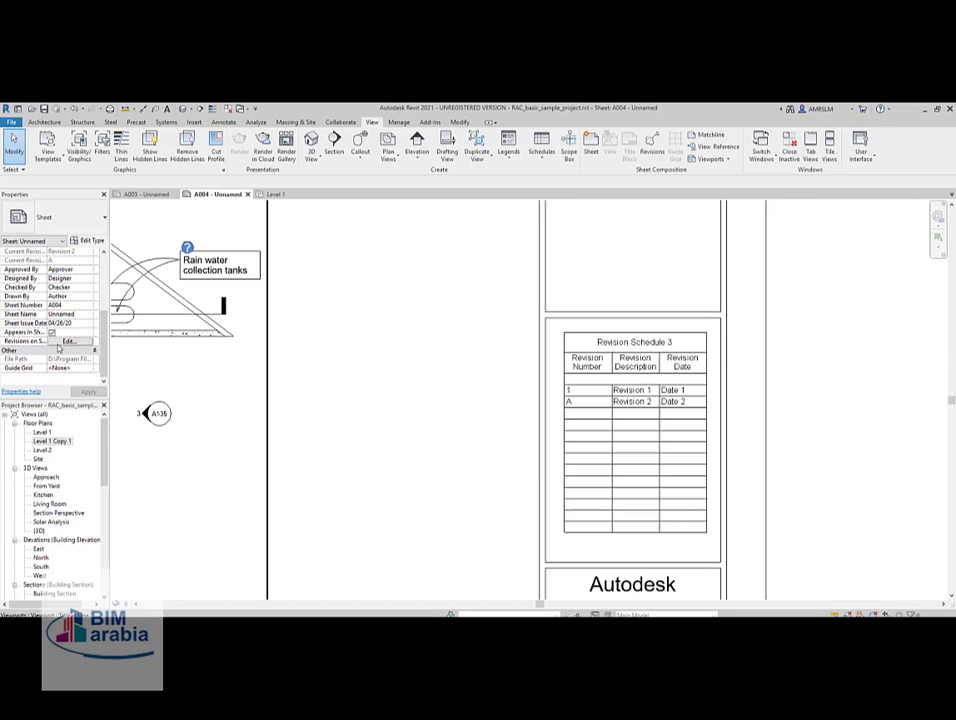
click(68, 341)
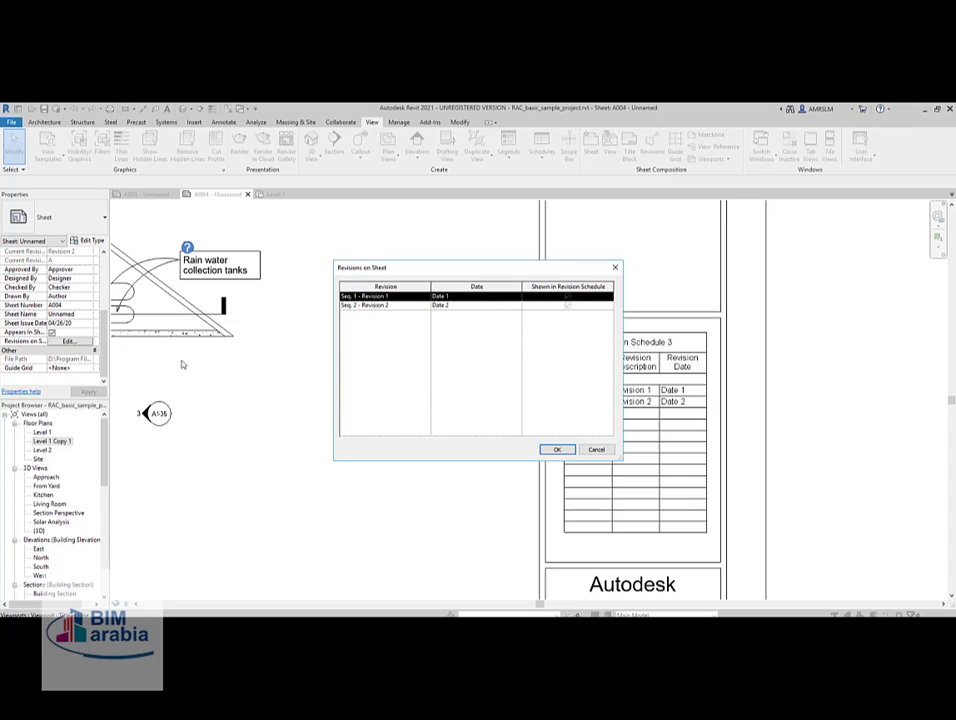
click(555, 450)
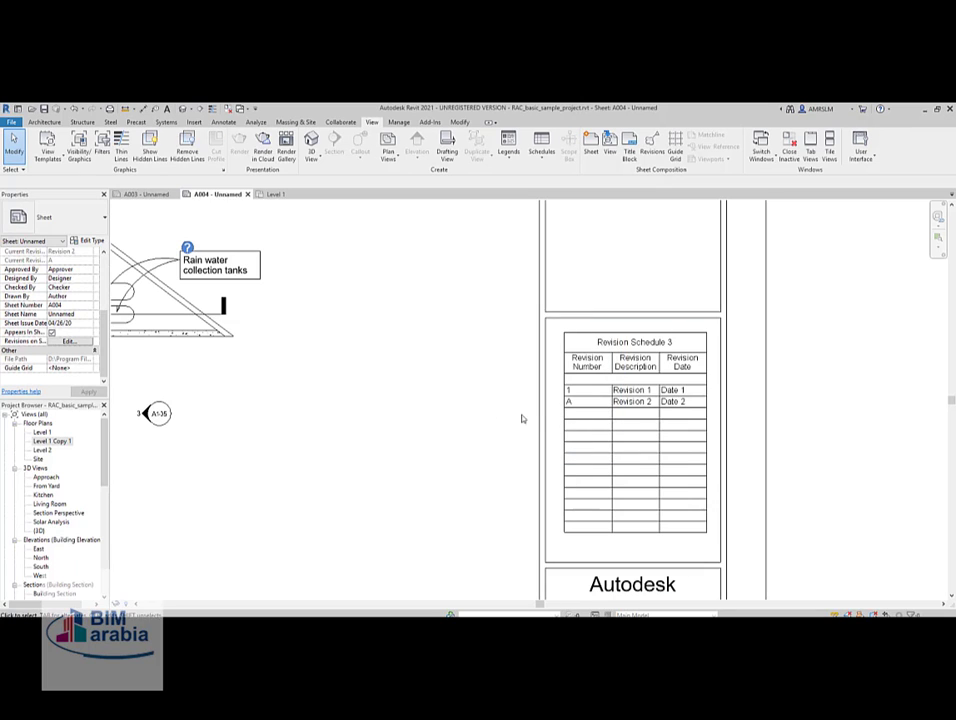
scroll(703, 437, down, 2)
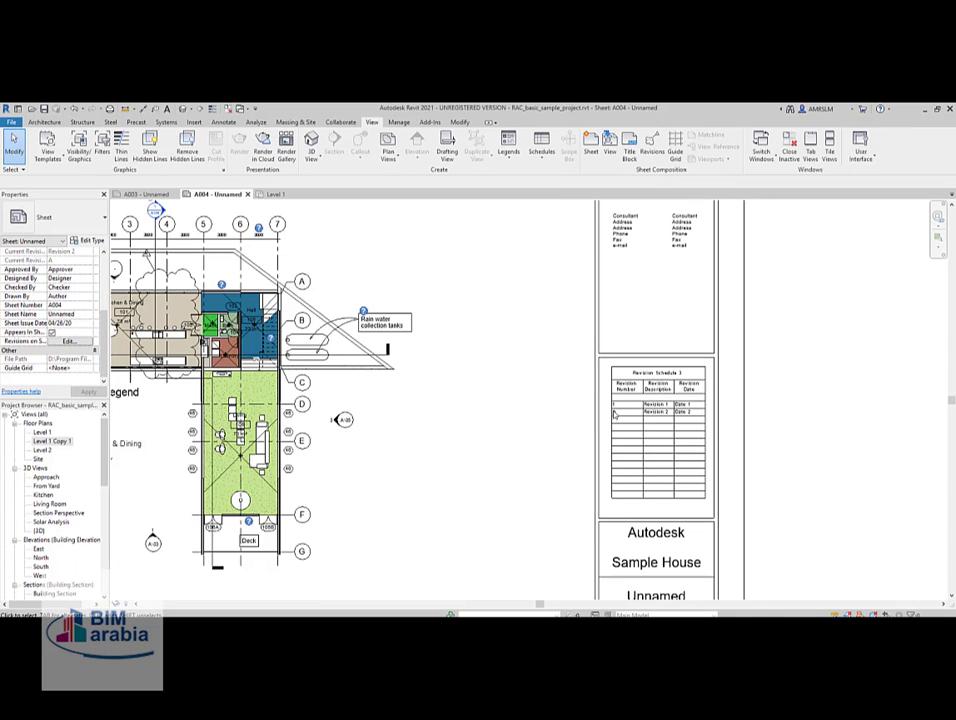
click(598, 366)
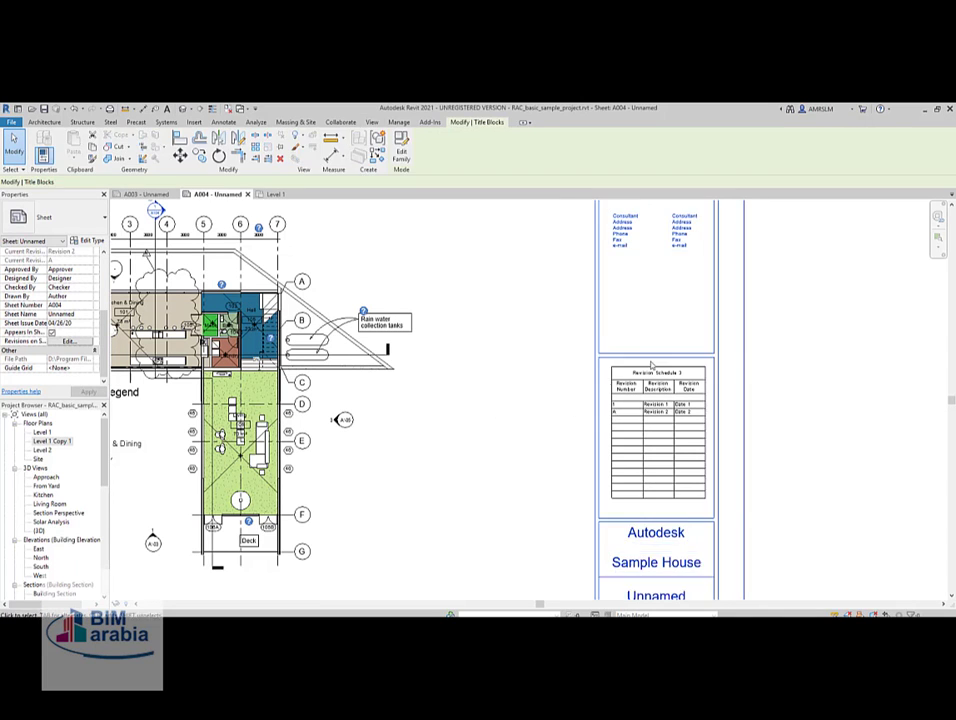
In the A1 metric title block family, rotate the revision schedule 90° counterclockwise and move it lower.
double_click(563, 320)
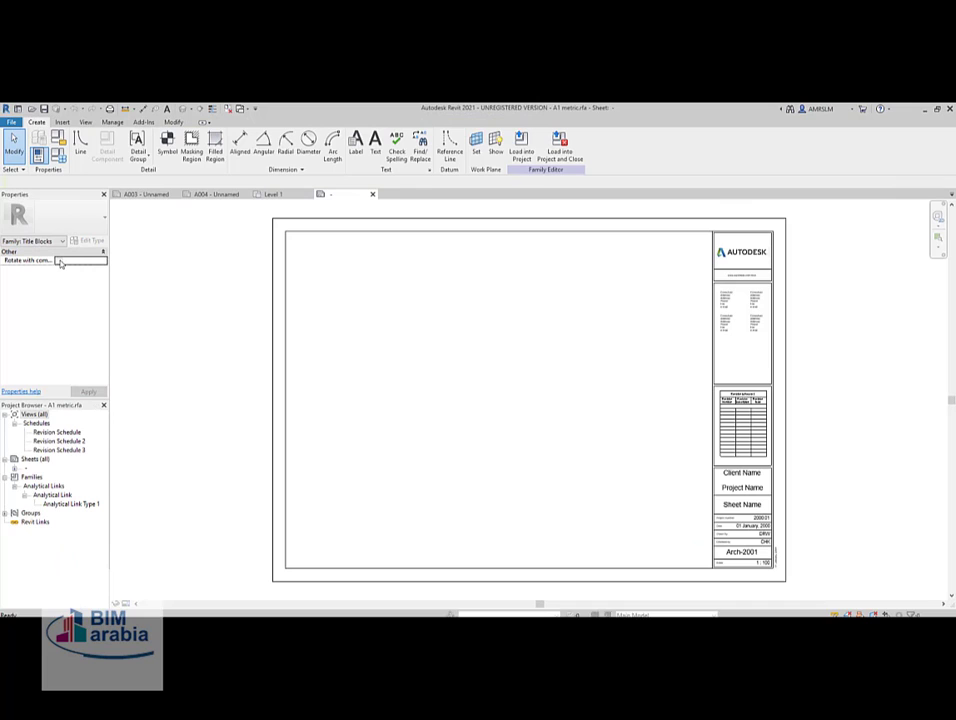
click(59, 260)
click(733, 413)
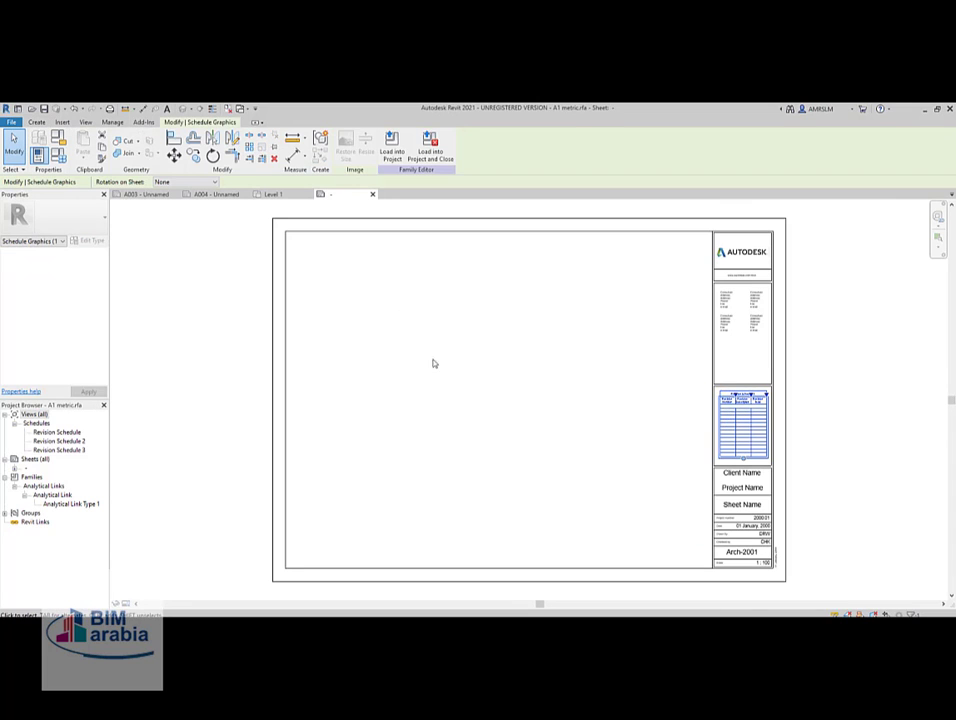
click(185, 182)
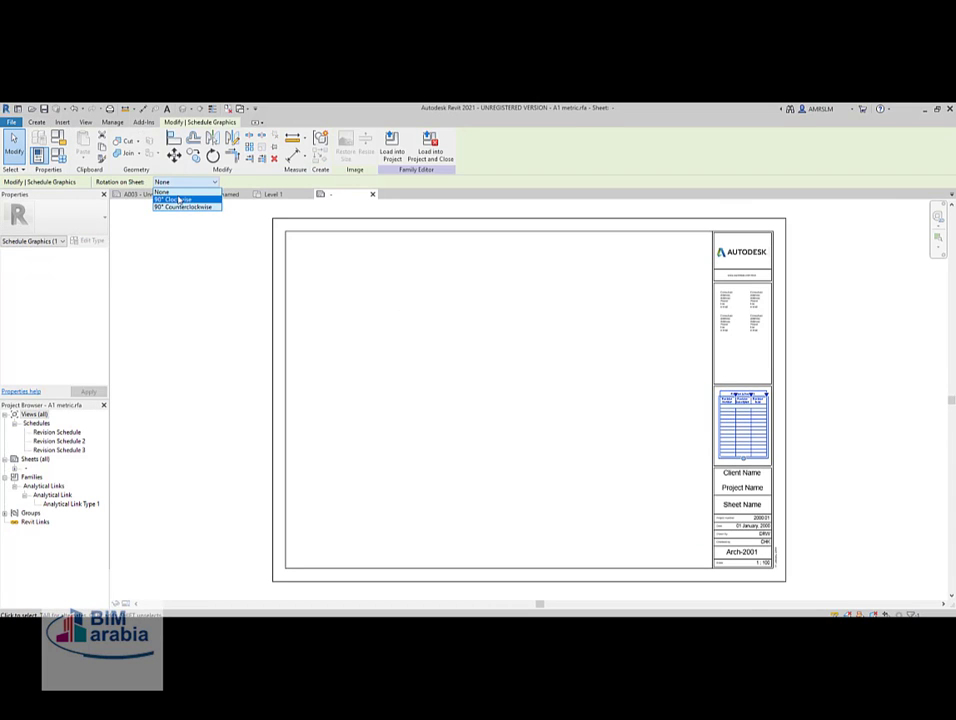
click(178, 199)
click(185, 182)
click(196, 209)
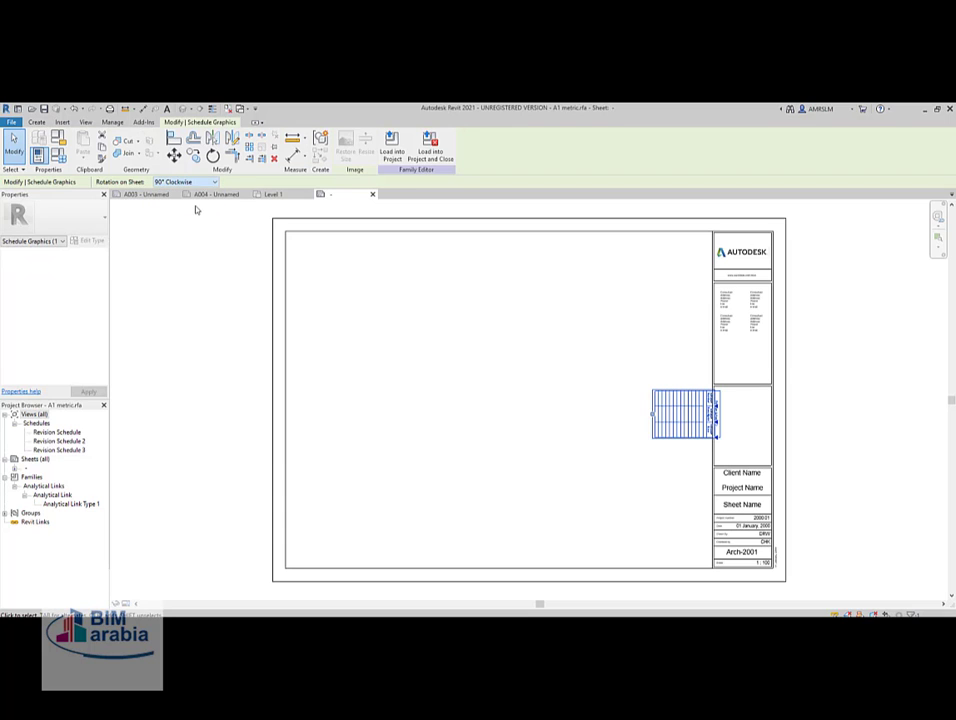
drag(745, 372, 742, 424)
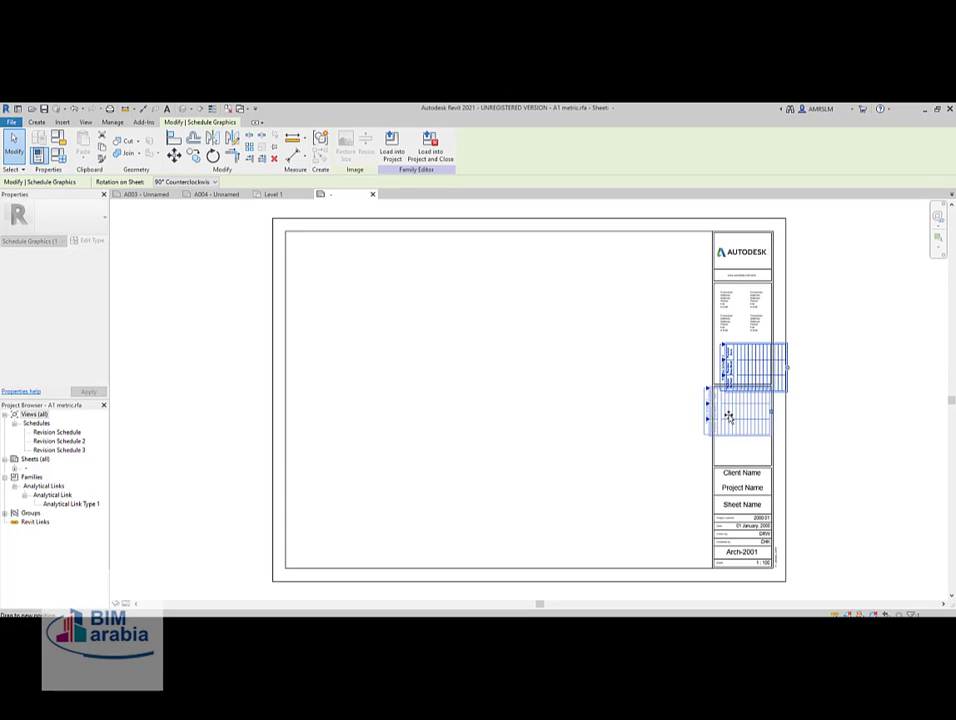
scroll(790, 405, up, 3)
scroll(790, 405, up, 2)
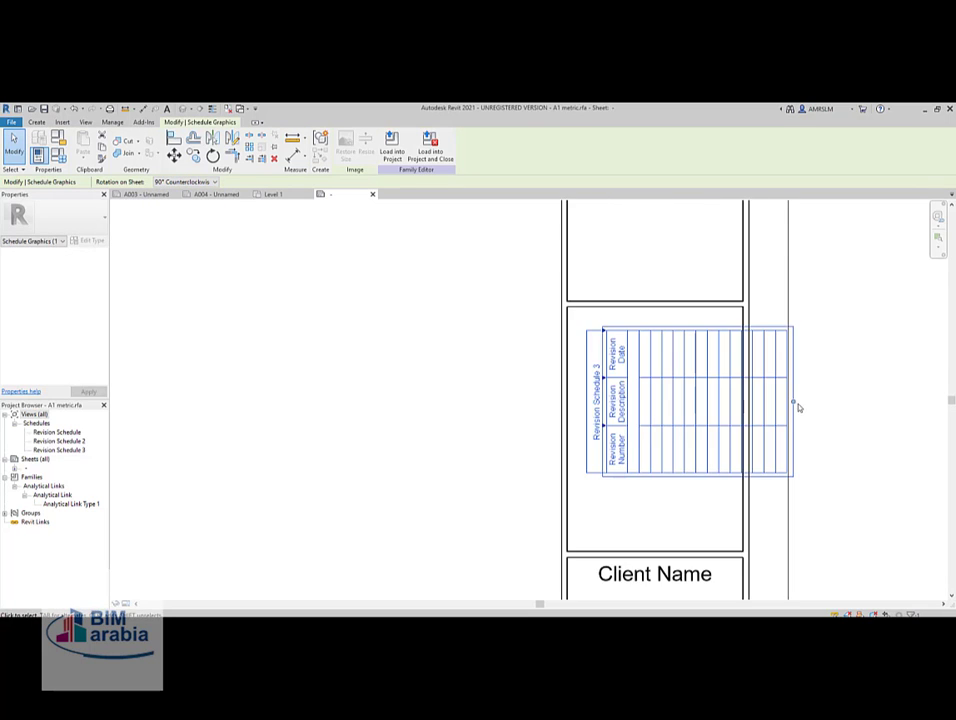